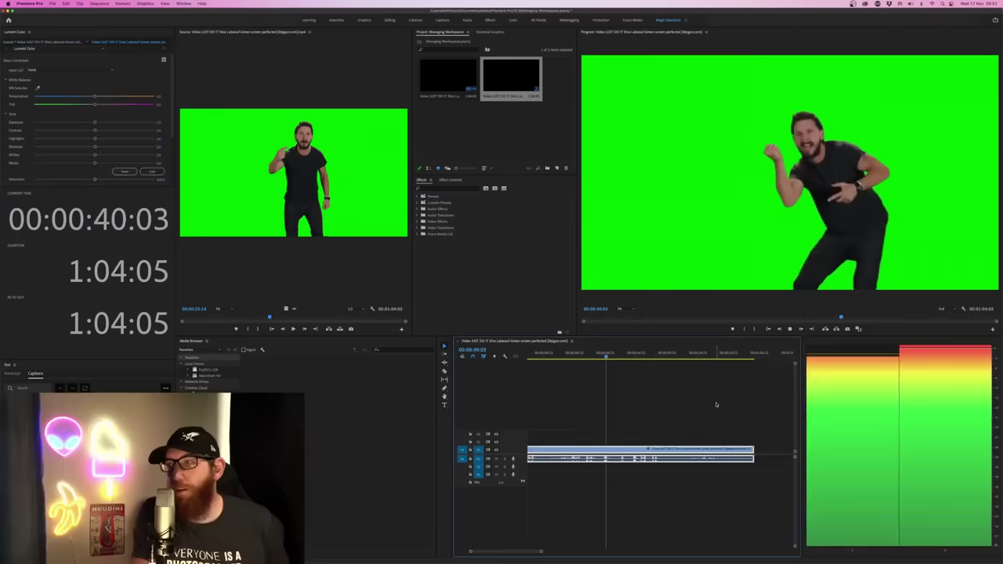
Step: Save the project with playback stopped and narrow the audio meters to give the timeline more width
key(space)
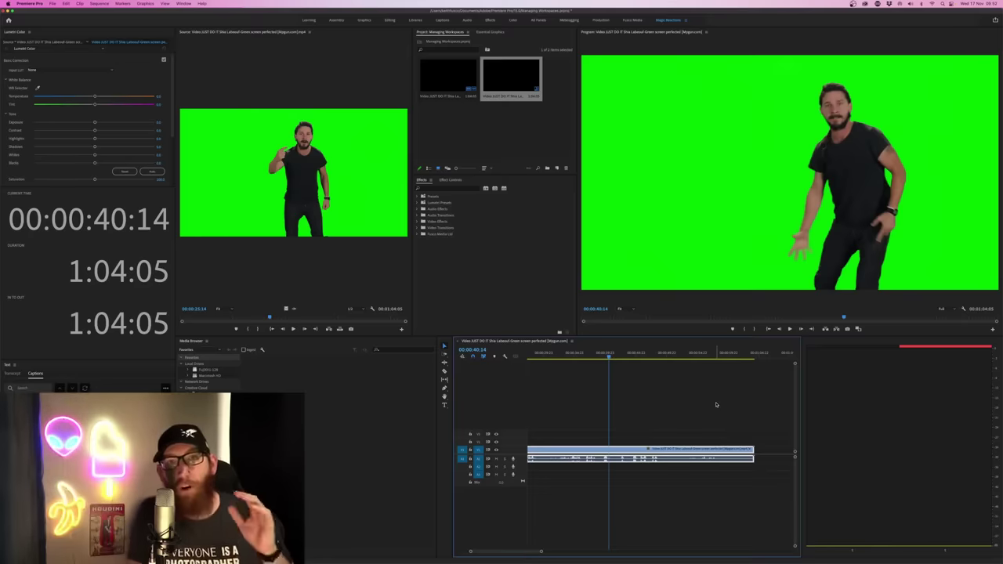
key(super+s)
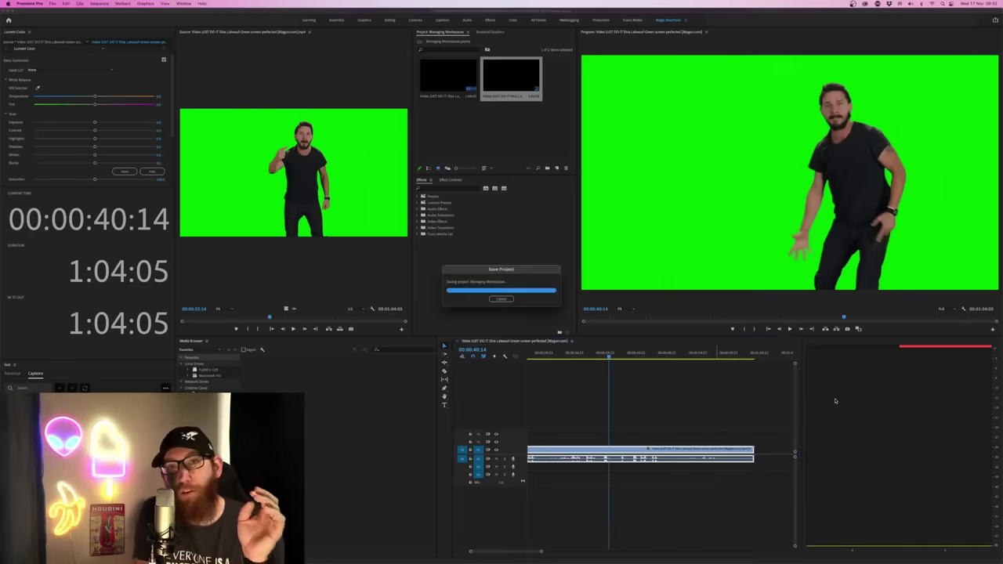
drag(802, 397, 973, 386)
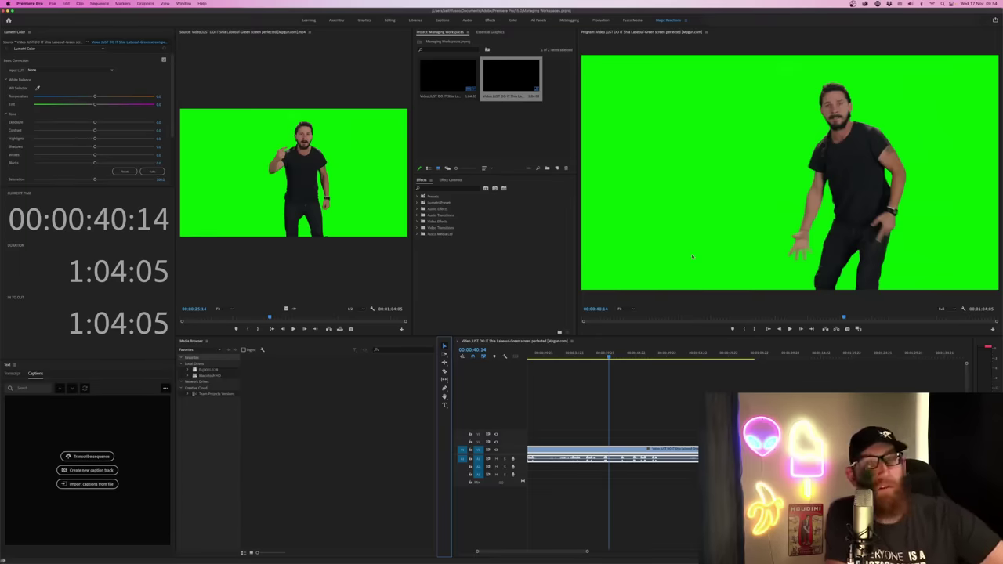
Step: Deselect the timeline clip and play the sequence from the playhead to about 00:00:49:10
click(638, 412)
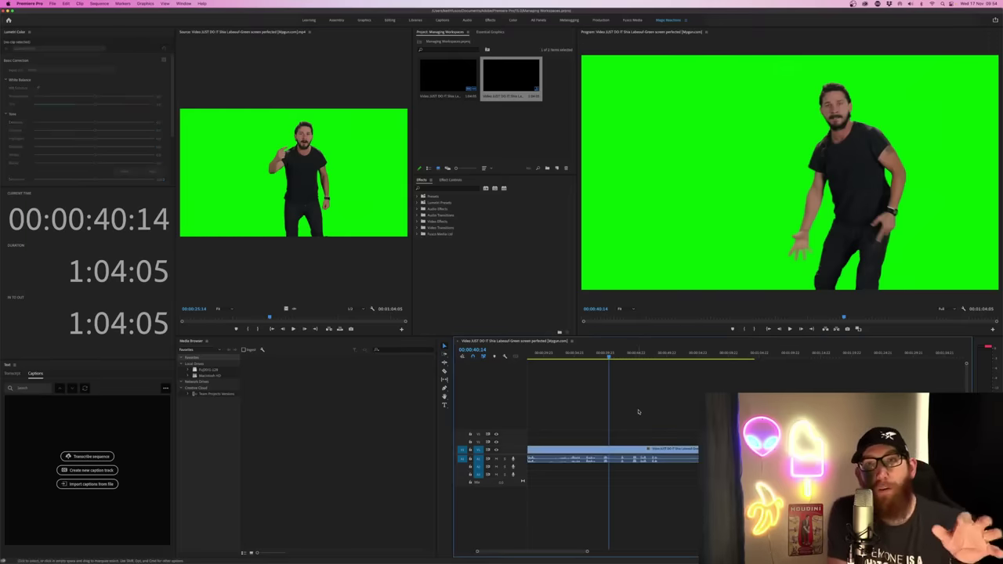
key(space)
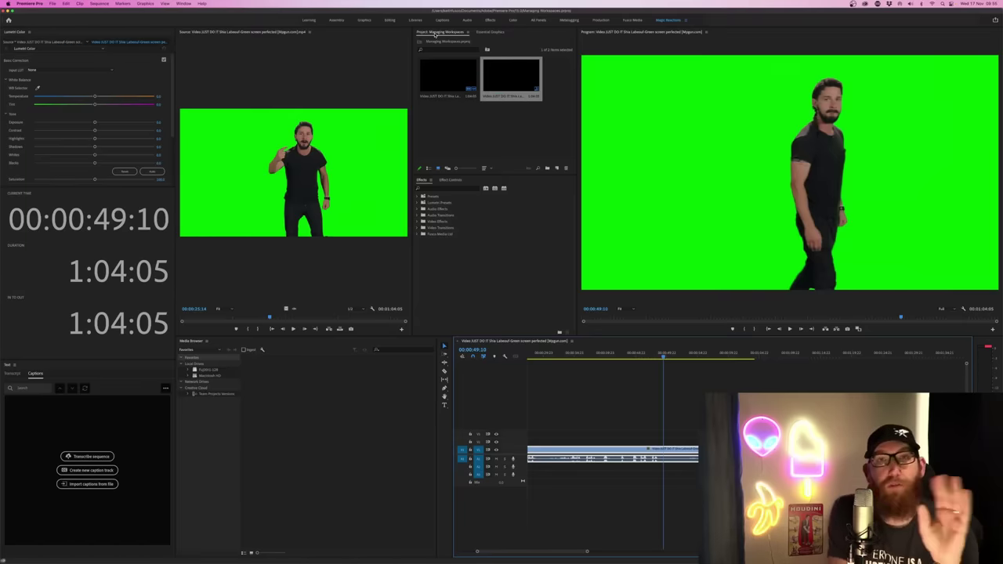
click(435, 33)
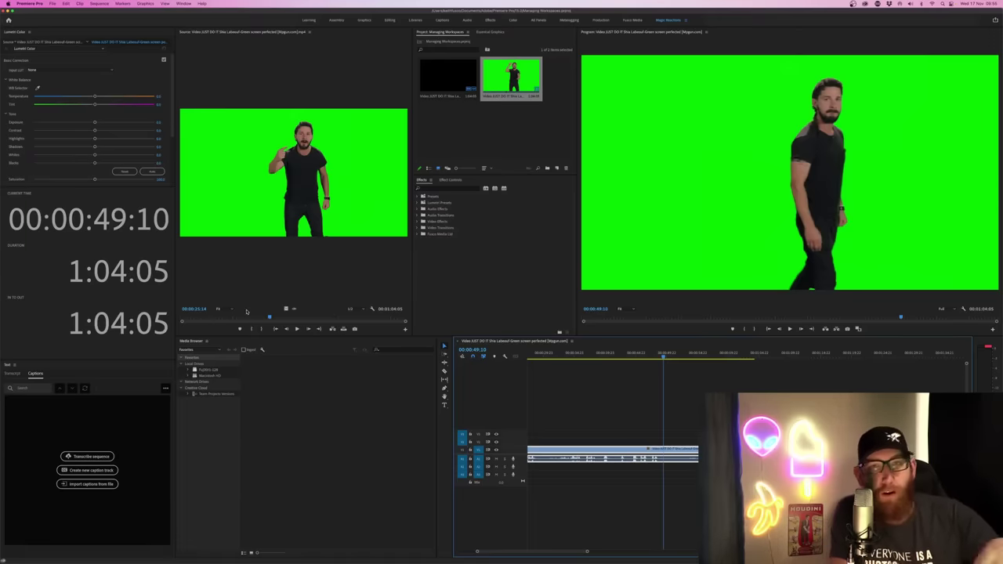
Step: Mark an in point at 00:00:17:18 and an out point at 00:00:32:07 on the clip in the source monitor
click(245, 318)
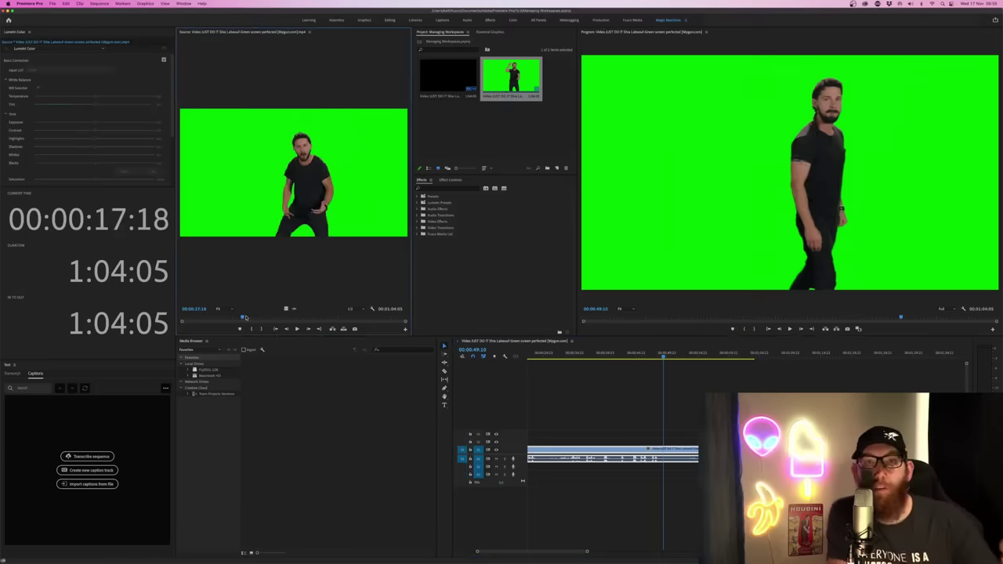
right_click(245, 318)
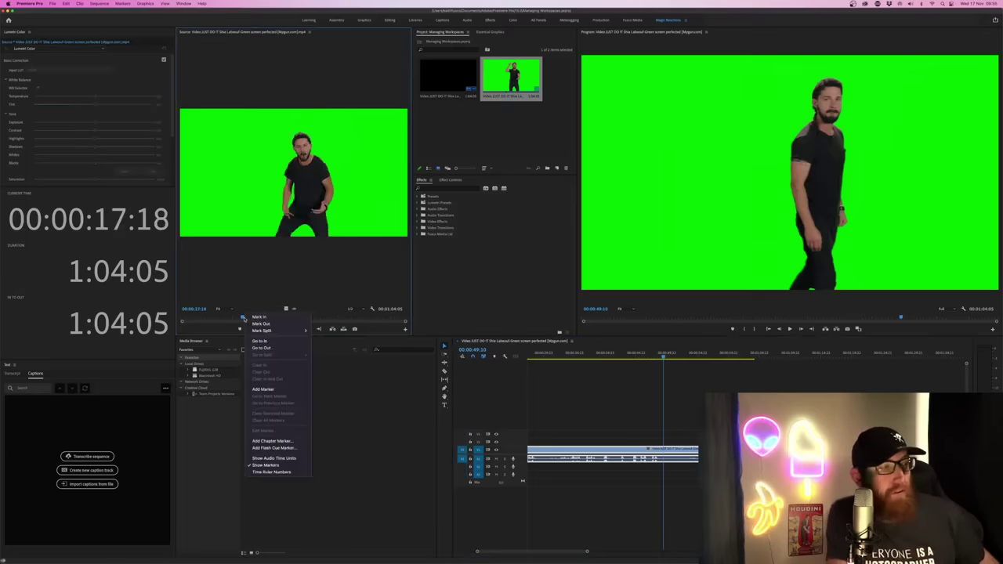
click(276, 319)
click(295, 319)
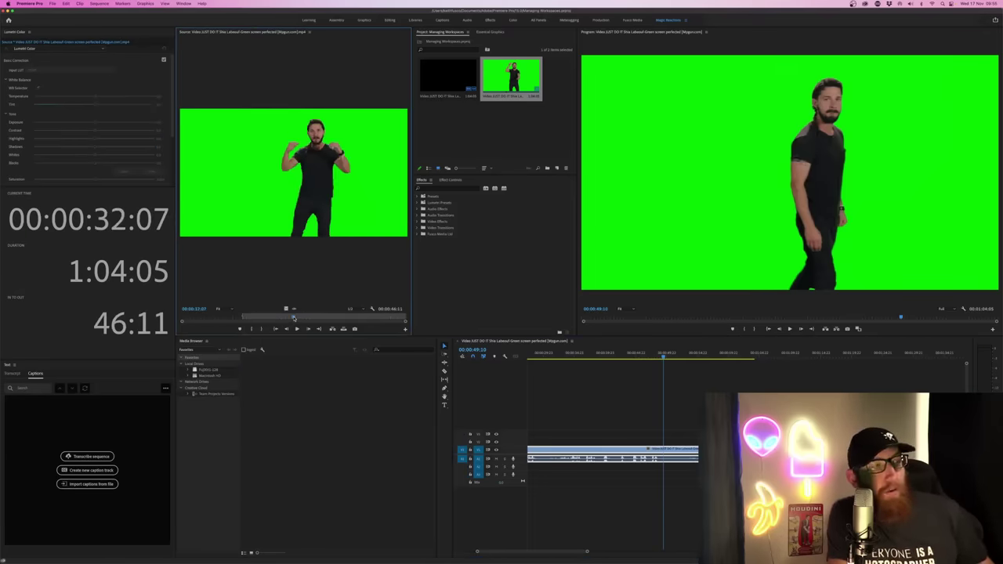
right_click(294, 316)
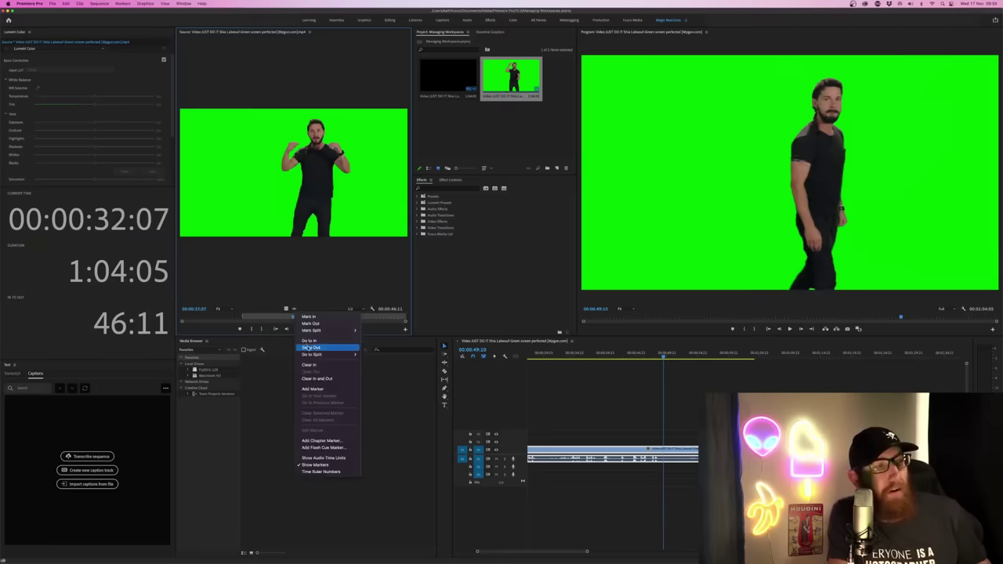
click(311, 323)
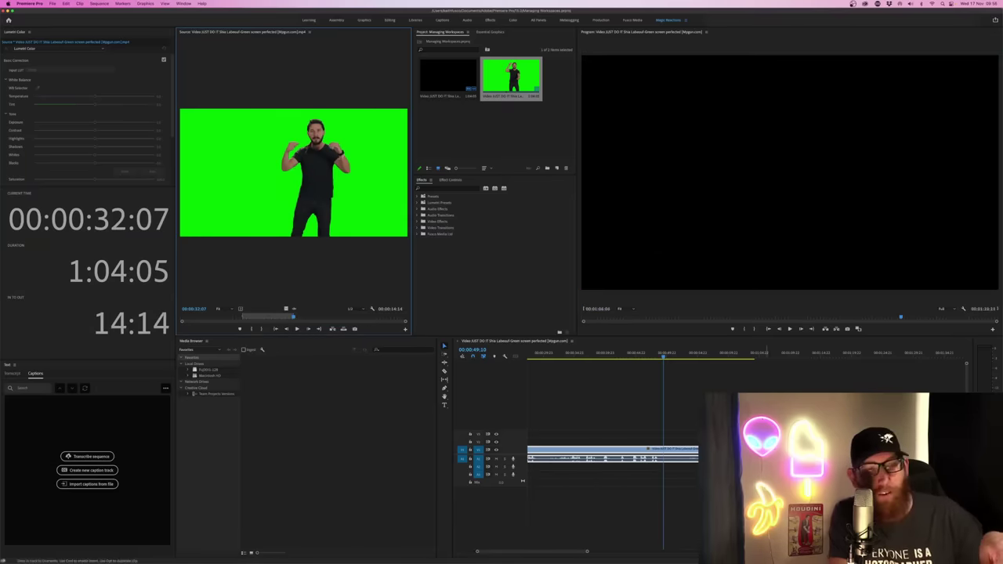
Step: Undo the last clip placement and move the source clip's in point to about 00:00:16:12 and its out point to 00:00:36:09
key(super+z)
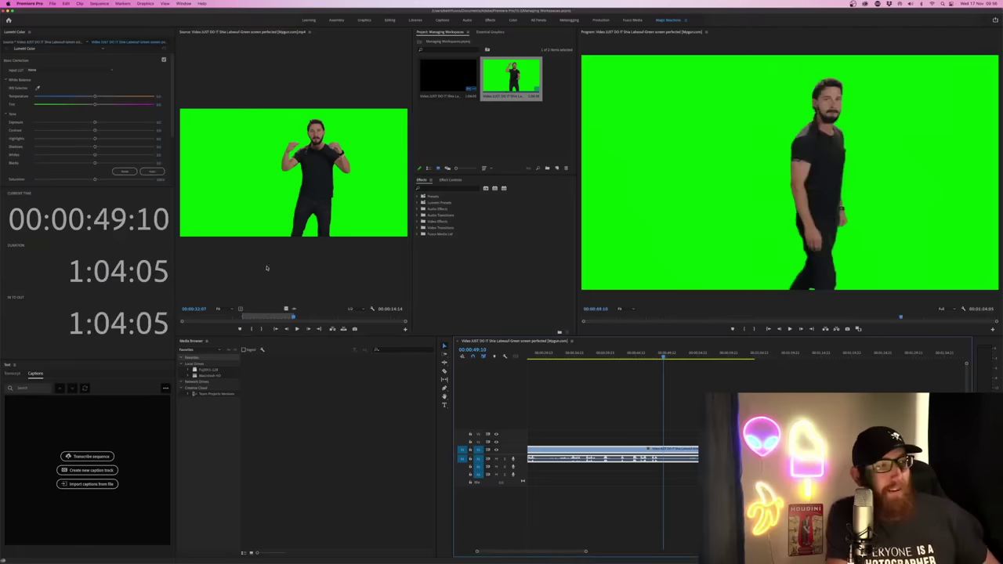
click(267, 254)
click(240, 318)
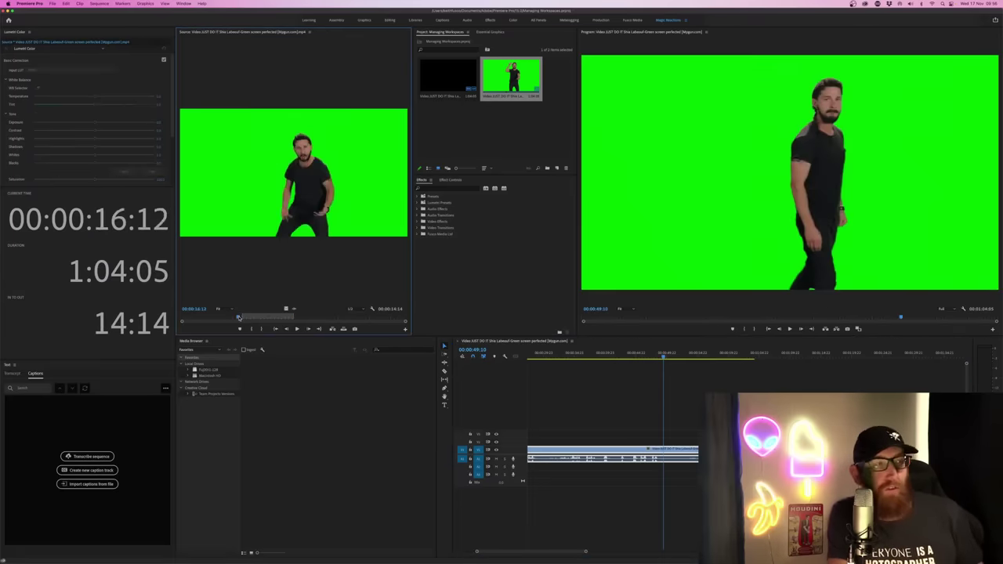
drag(294, 317, 308, 317)
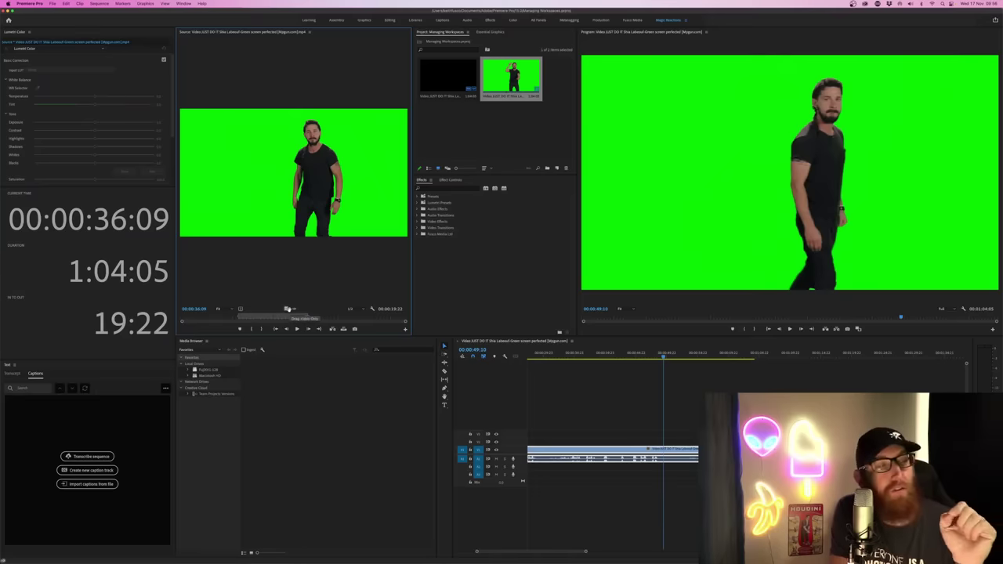
Step: Try placing the marked source range as video only on V3, undo it, and try placing it as audio only on A2
drag(286, 310, 658, 433)
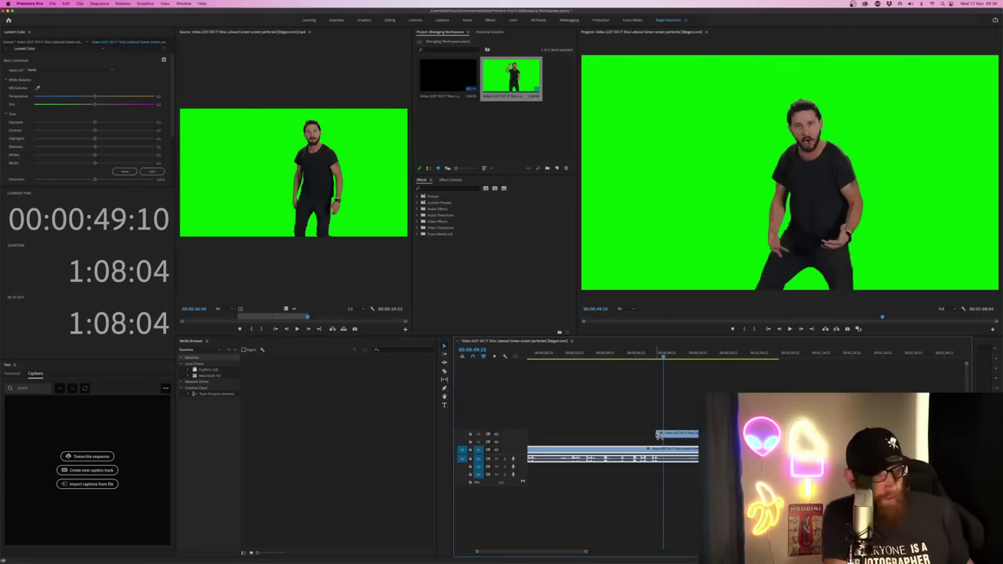
key(super+z)
drag(296, 308, 659, 471)
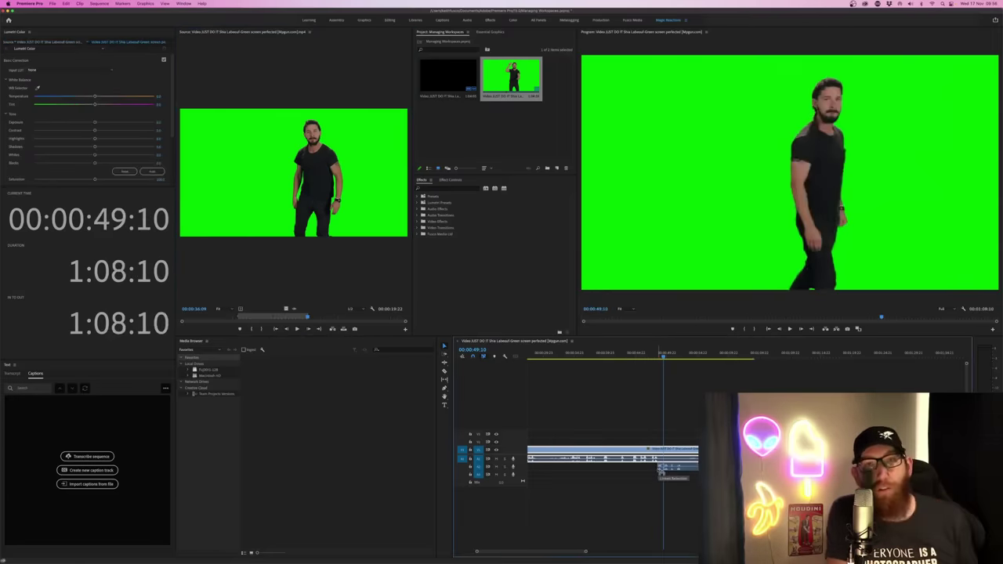
Step: Enlarge the Project panel by narrowing the source monitor and reducing the height of the Effects panel
drag(412, 108, 267, 108)
drag(416, 174, 424, 278)
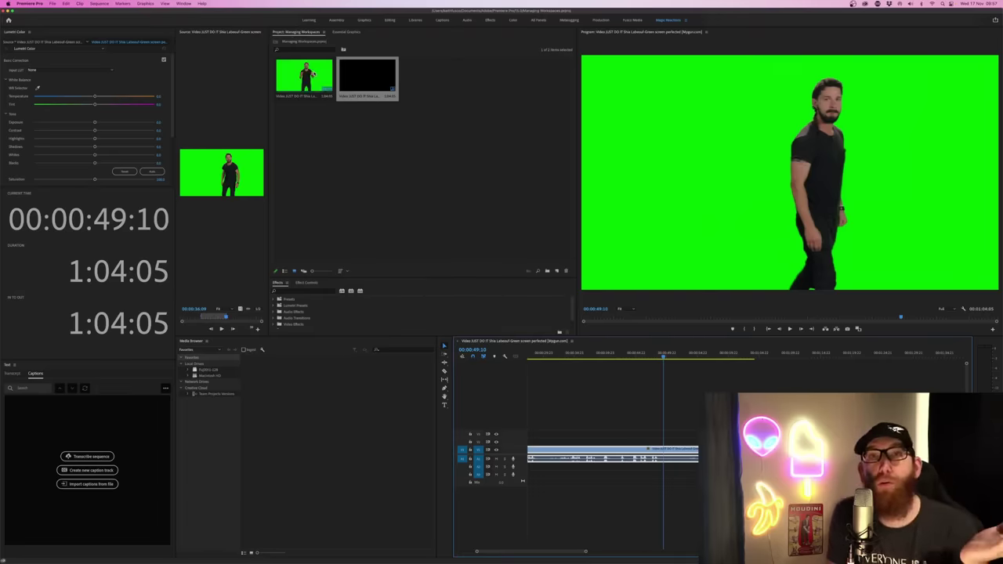
click(369, 143)
right_click(370, 143)
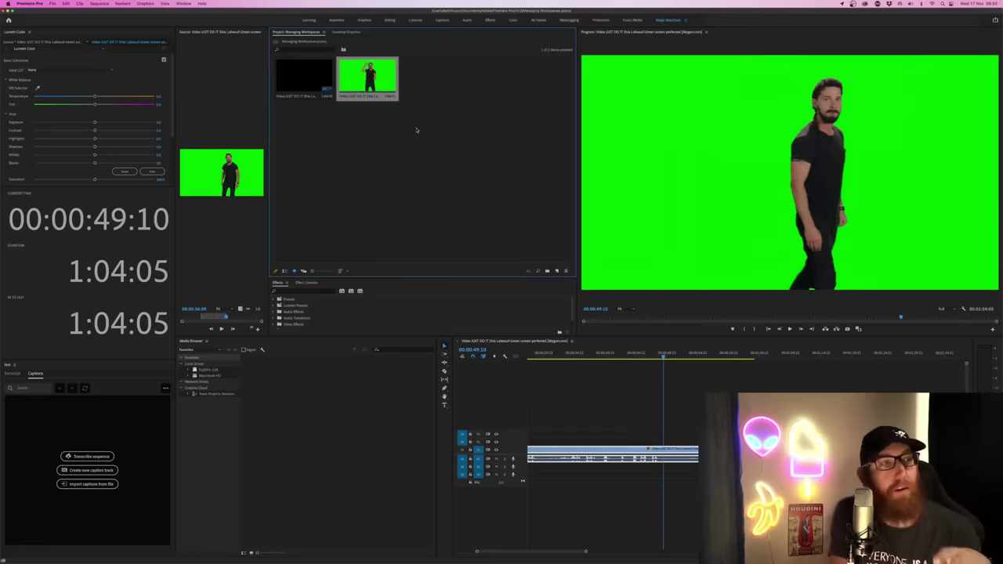
Step: Rename the green-screen sequence in the project as Timeline
click(367, 96)
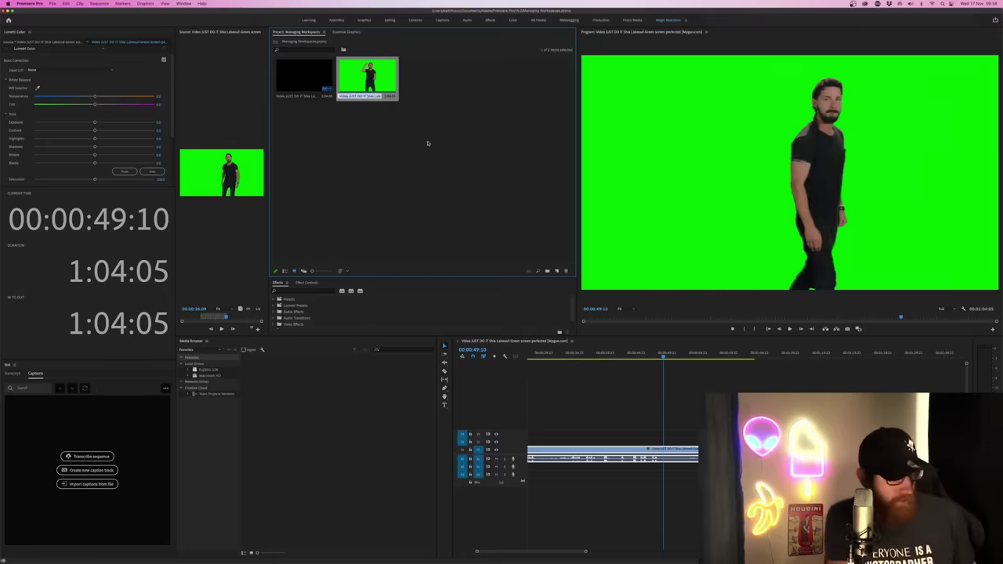
text(Timeline)
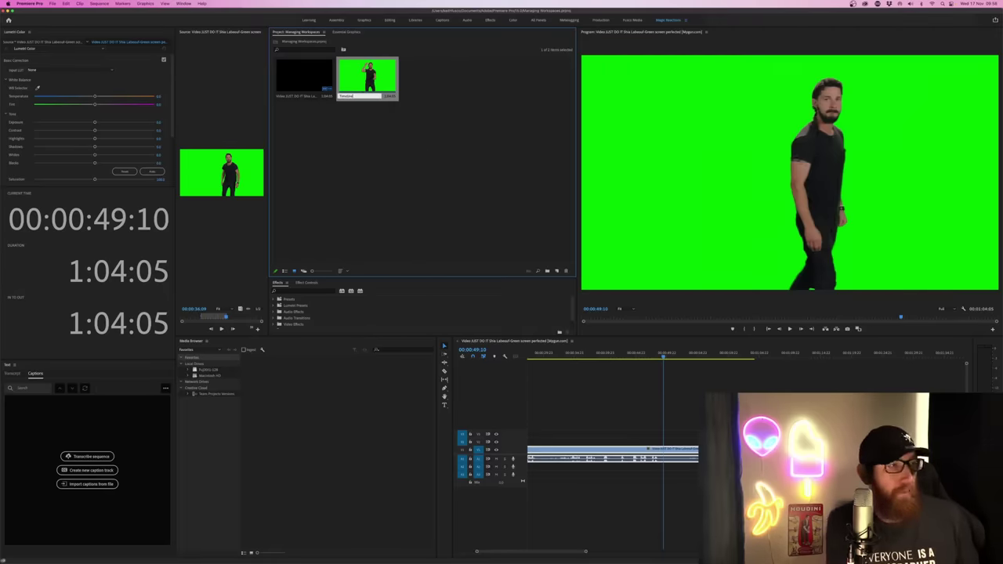
key(Return)
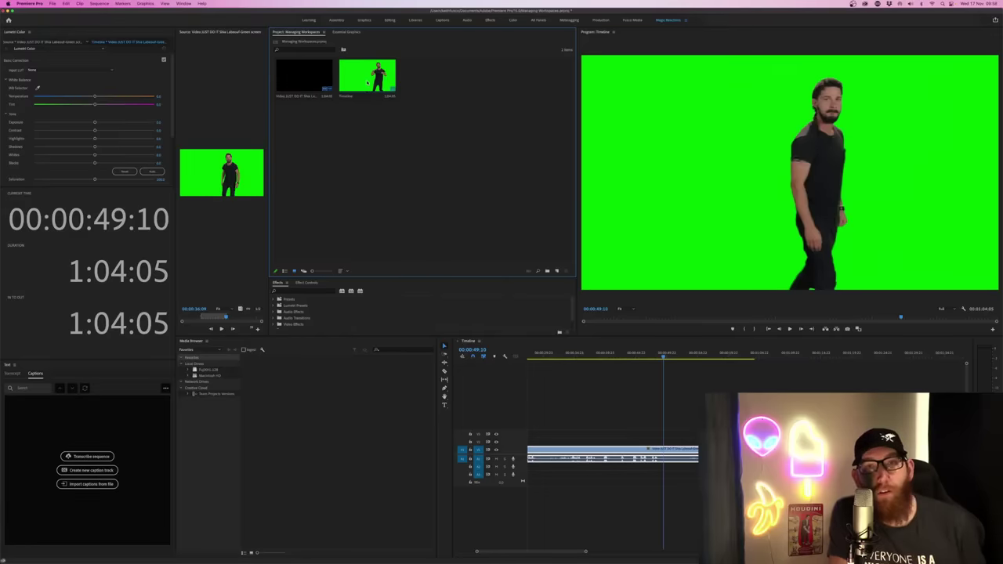
Step: Duplicate the Timeline sequence in the project by copying and pasting it, and name the copy Timeline 2
click(367, 78)
key(super+c)
key(super+v)
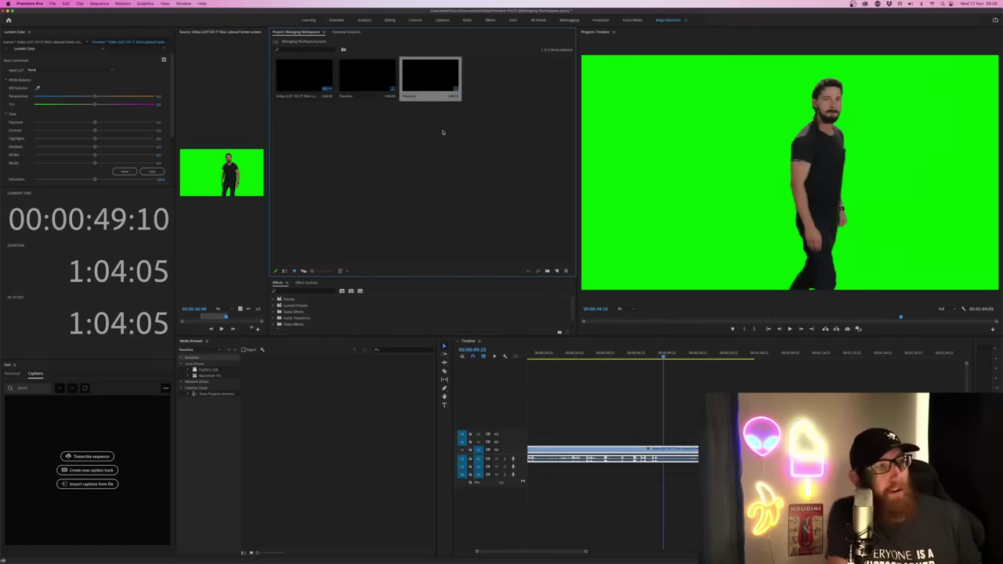
key(Return)
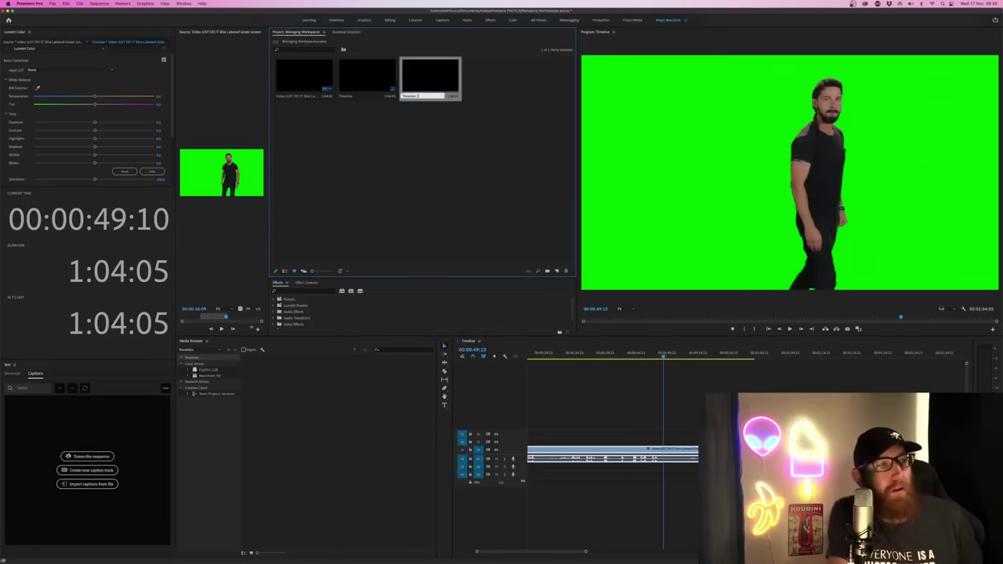
key(Tab)
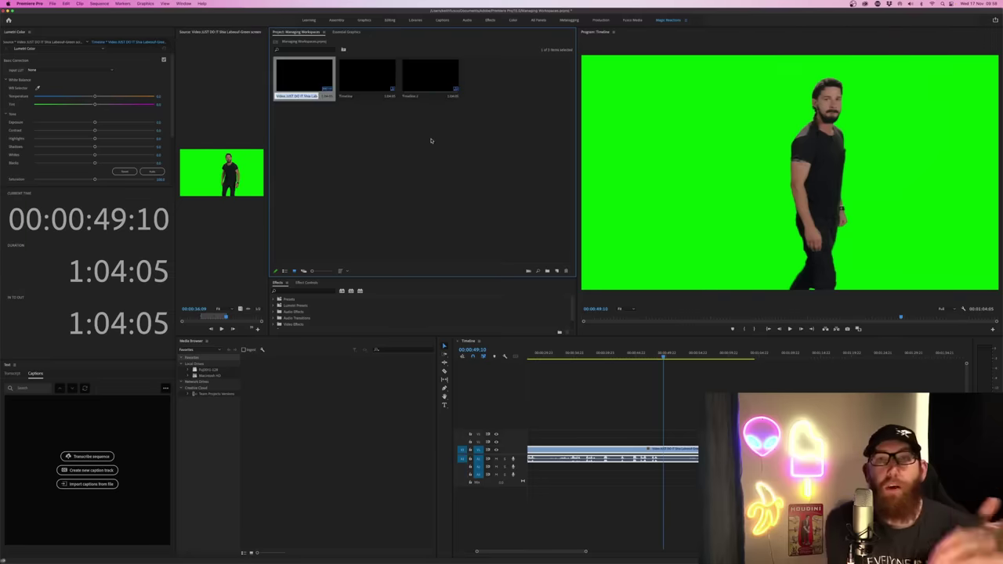
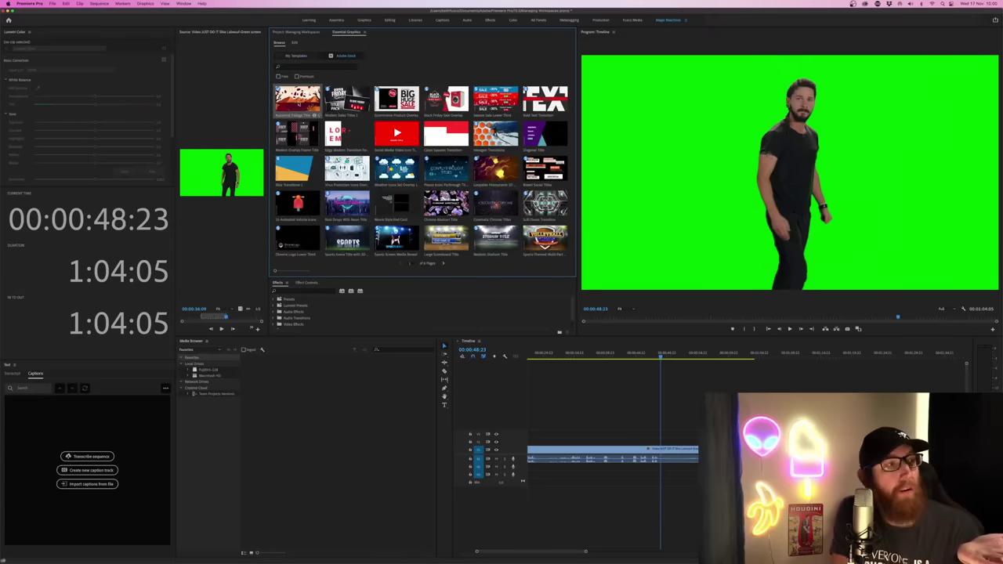
Step: Place the Autumnal Foliage Title template on V2 above the clip at about 00:00:48:23 and preview its animation
drag(514, 293, 665, 444)
click(680, 353)
click(694, 442)
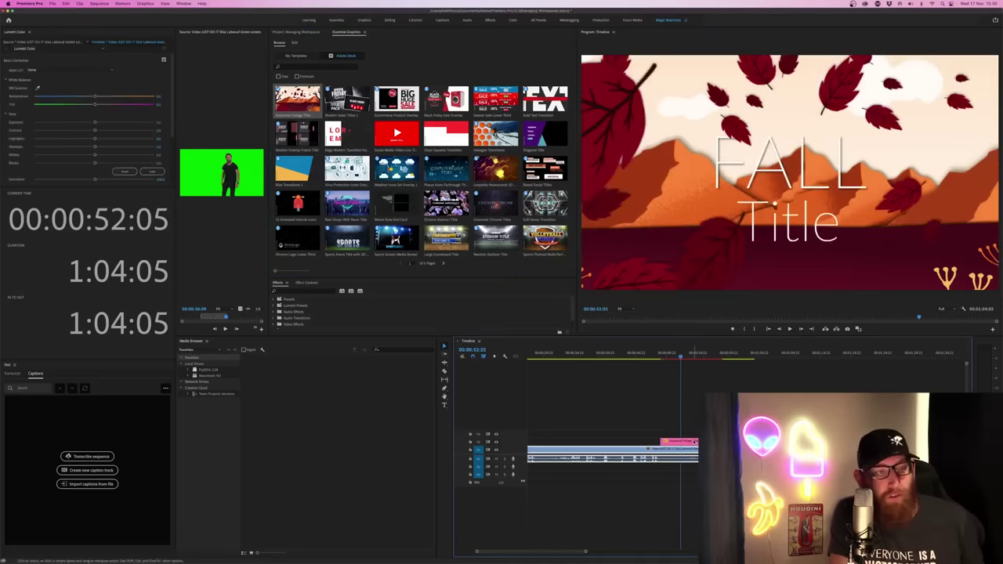
right_click(694, 443)
key(Escape)
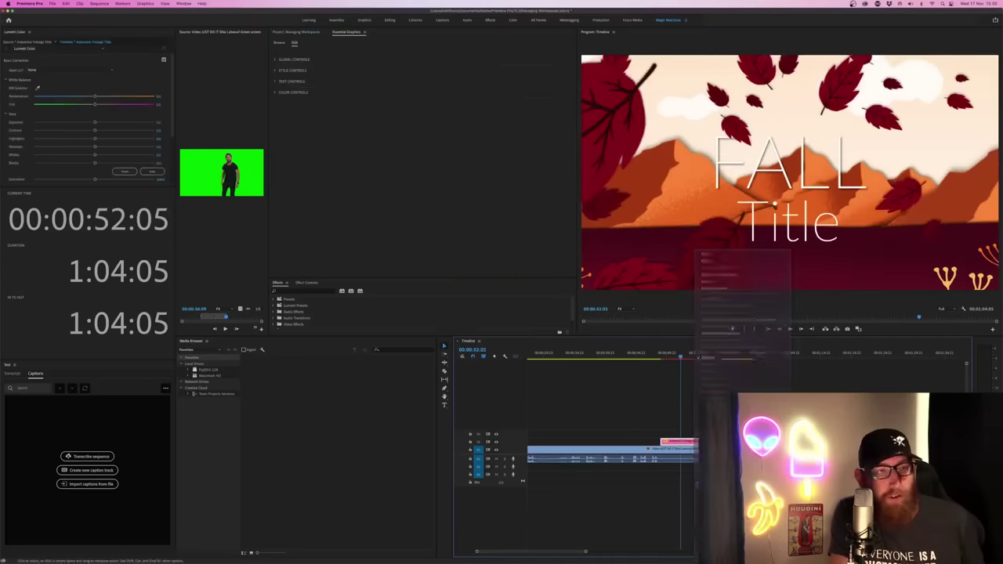
click(663, 355)
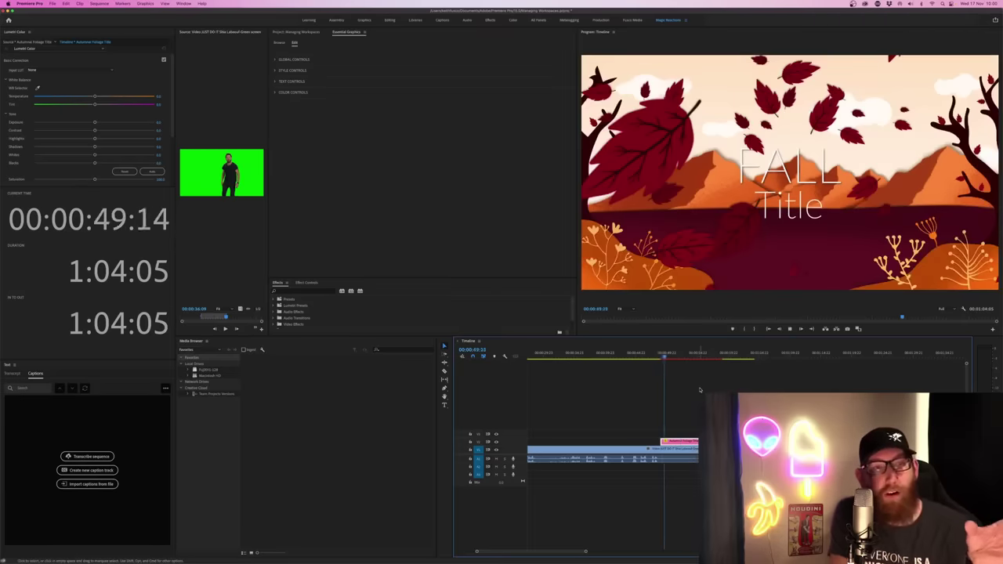
key(space)
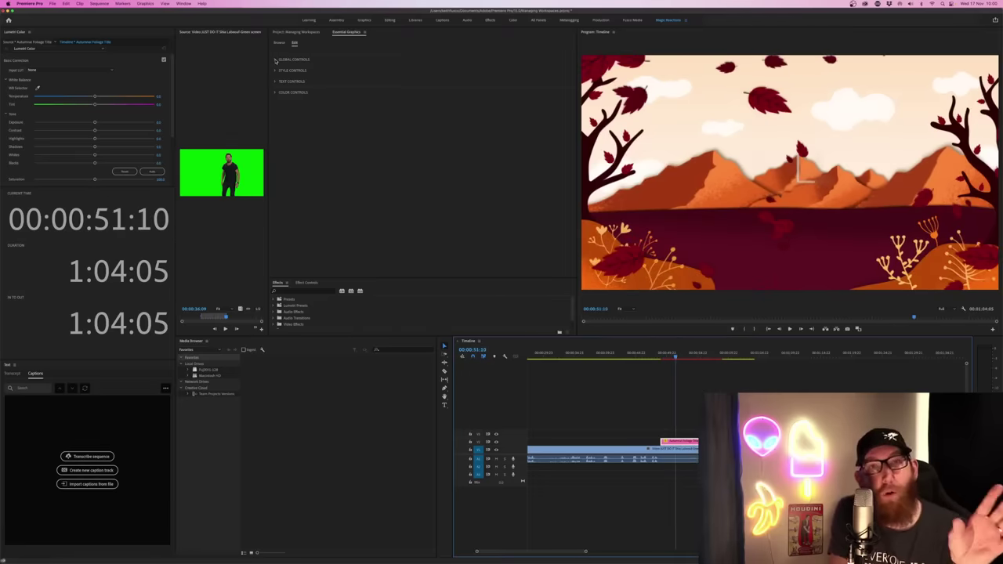
Step: Expand the title's global, style and text controls, and toggle the horizontal flip of the leaves' direction on and off
click(276, 60)
click(275, 91)
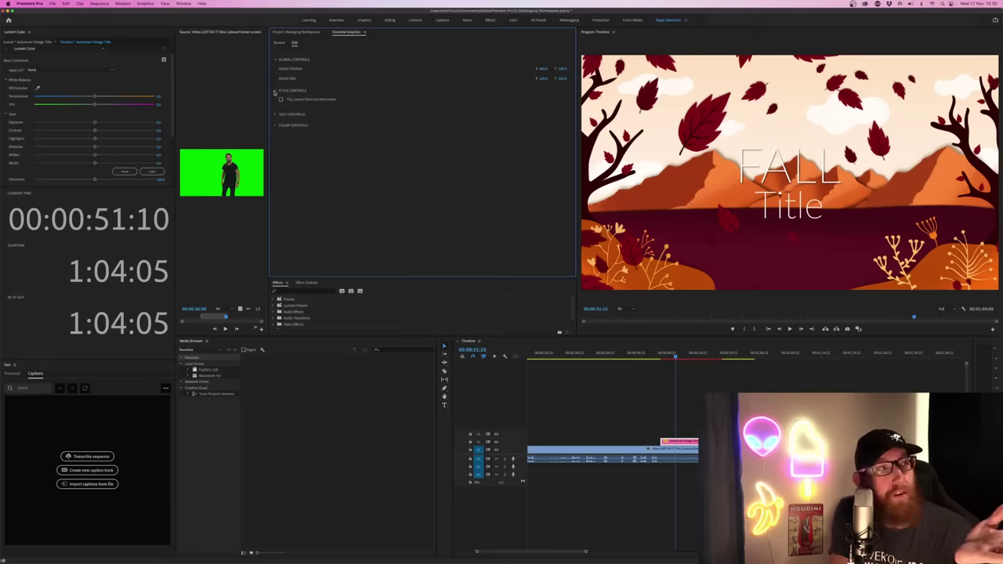
click(277, 115)
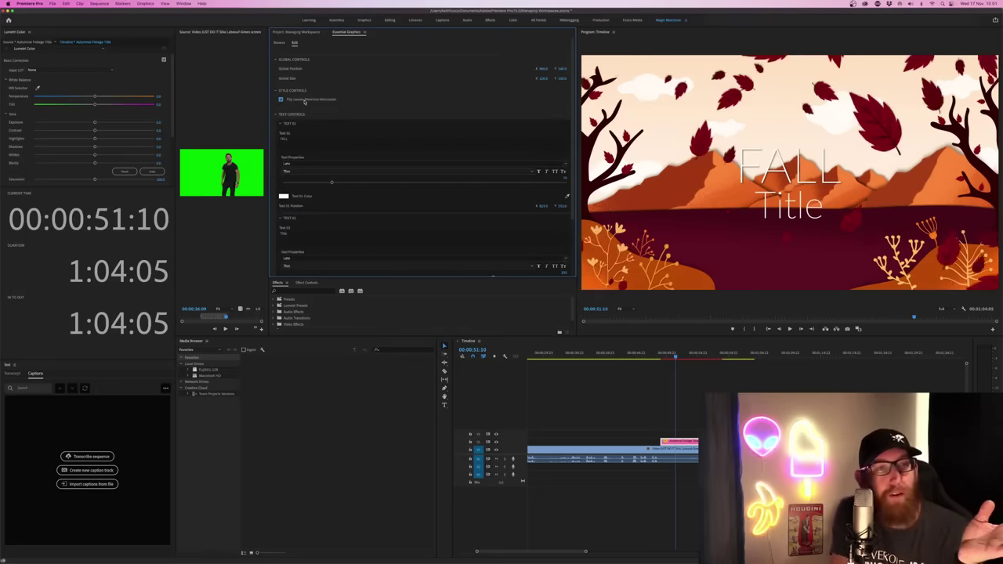
click(305, 101)
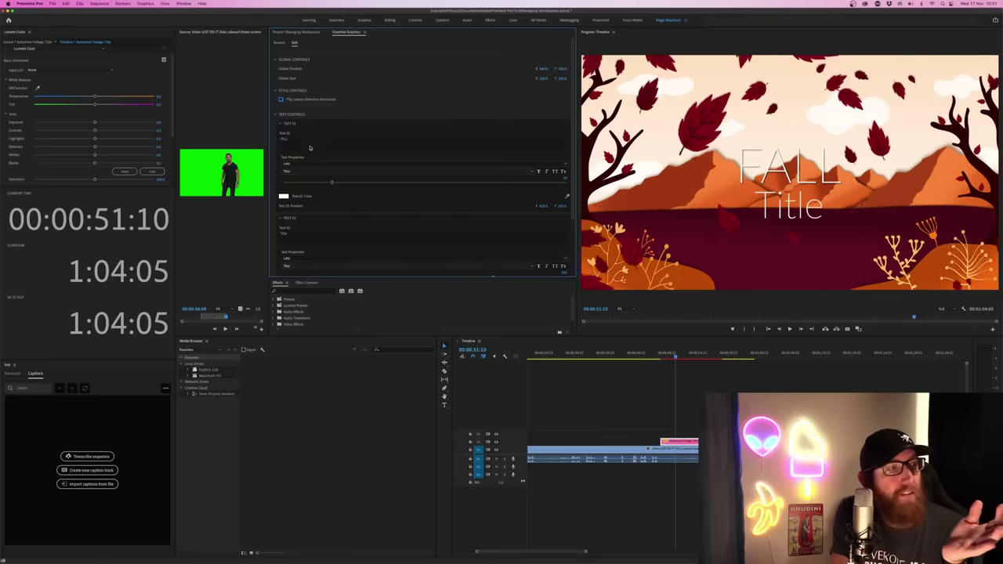
Step: Set the title graphic's first text line to TITLE and its second text line to SECOND
click(308, 142)
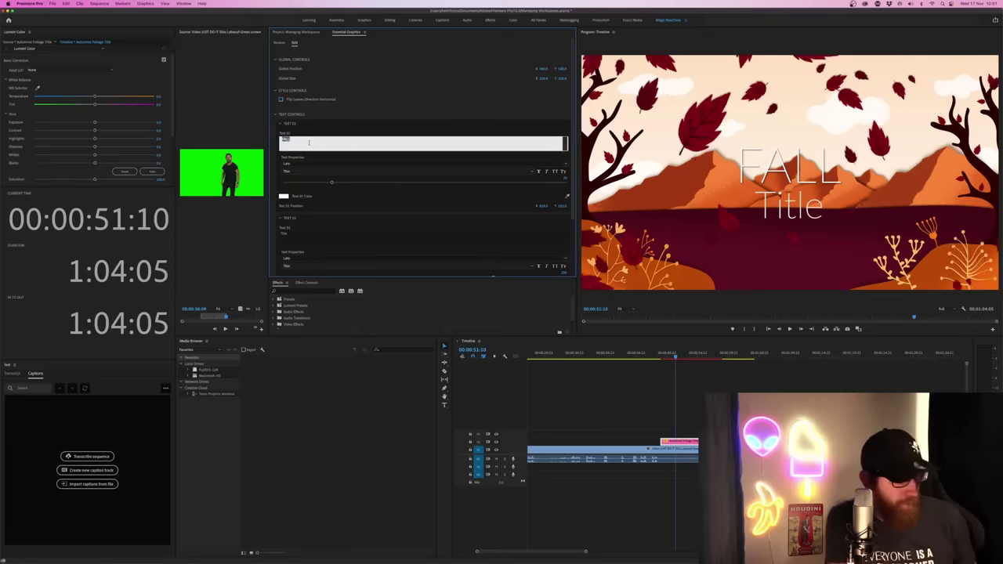
text(TITLE)
key(Tab)
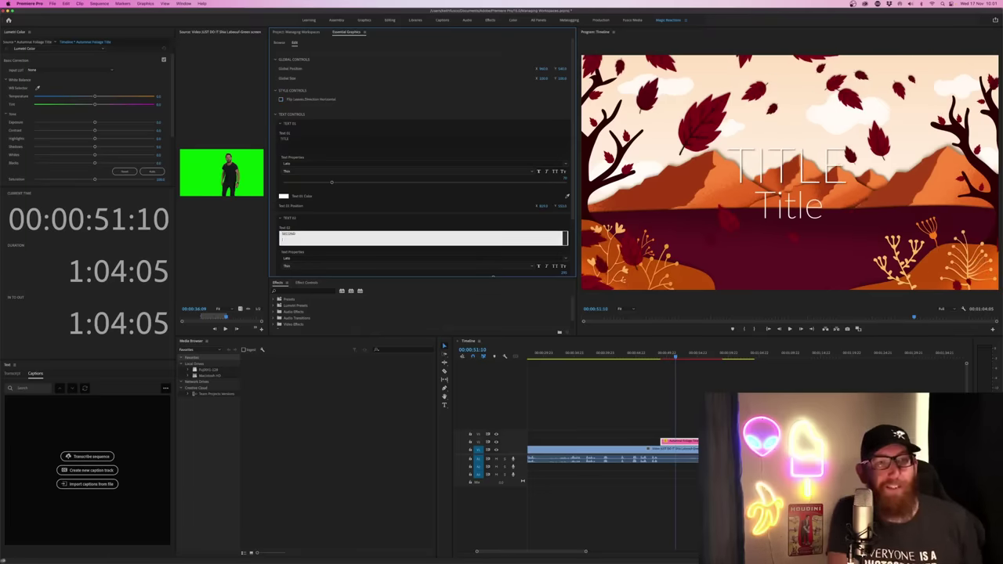
text(SECOND)
key(Tab)
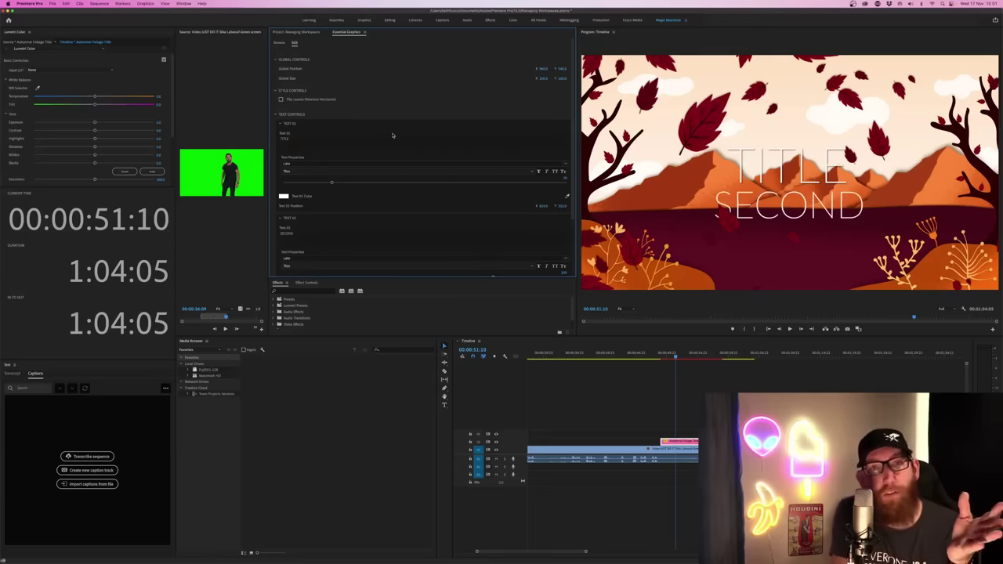
Step: Place the AOA name overlay template on V2 near the end of the sequence, preview its animation and open its name text for editing
click(281, 42)
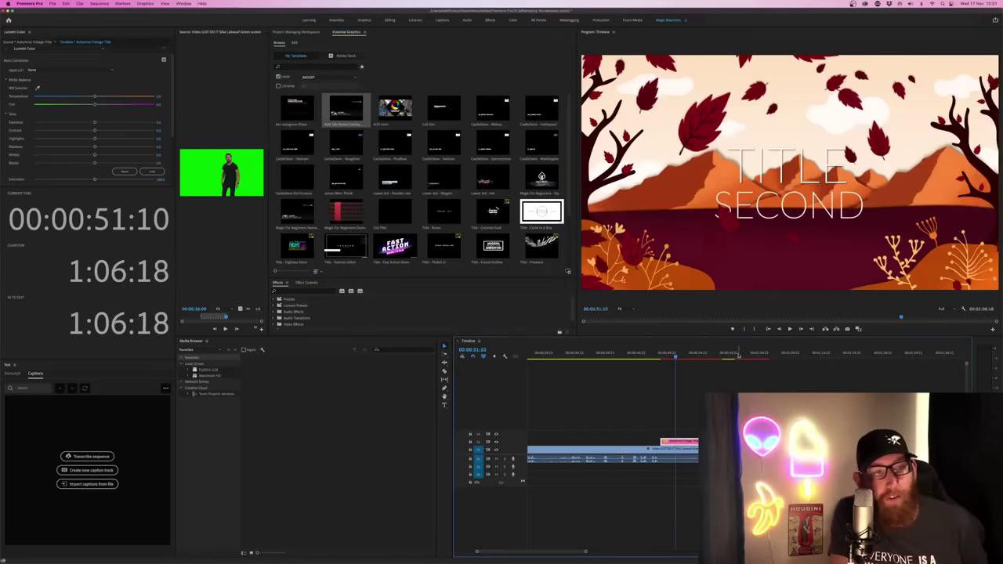
click(738, 355)
right_click(759, 442)
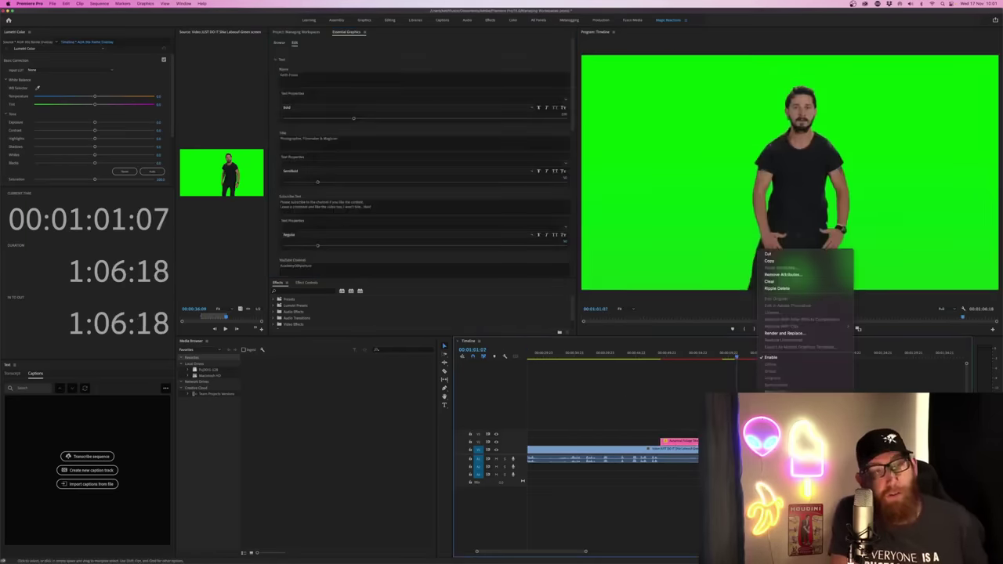
drag(736, 235, 605, 236)
key(space)
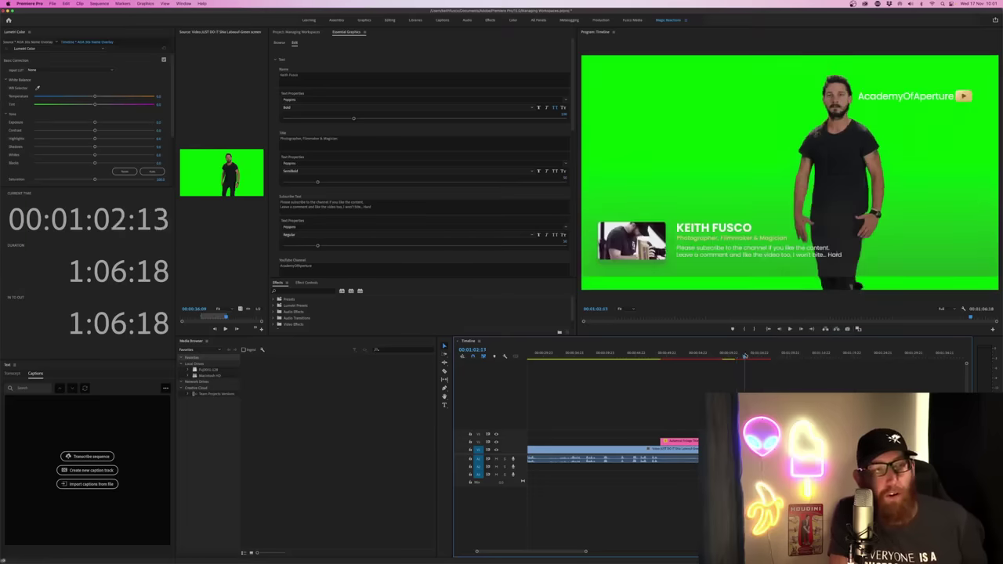
key(space)
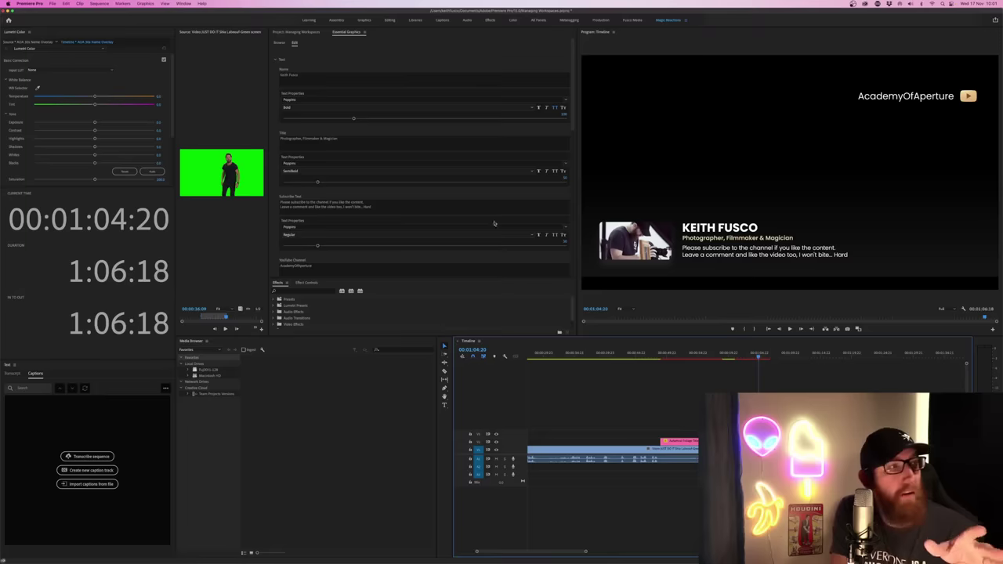
click(312, 78)
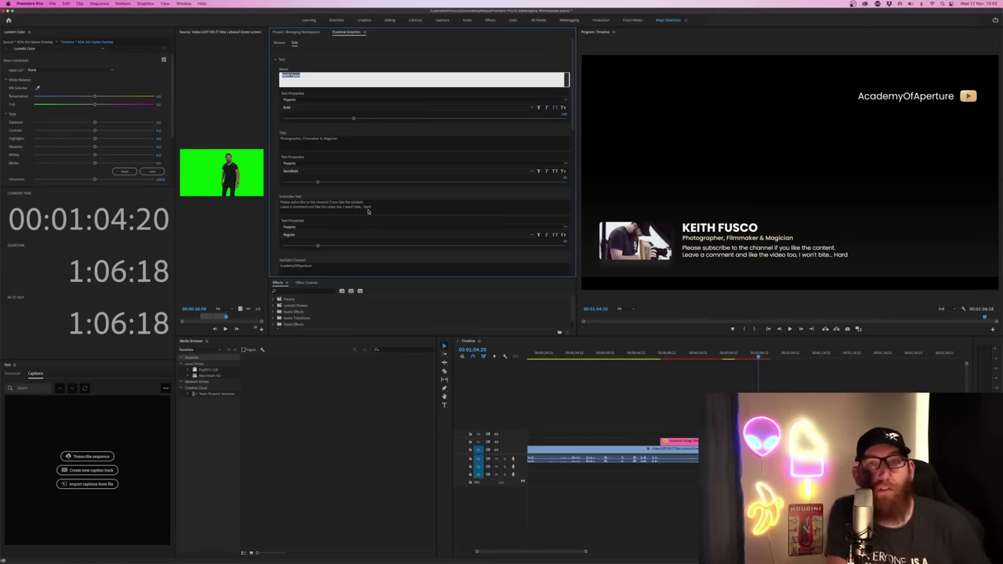
Step: Apply Gaussian Blur to the green-screen clip around 00:00:46:04 and raise its blurriness until the figure is heavily blurred
click(643, 353)
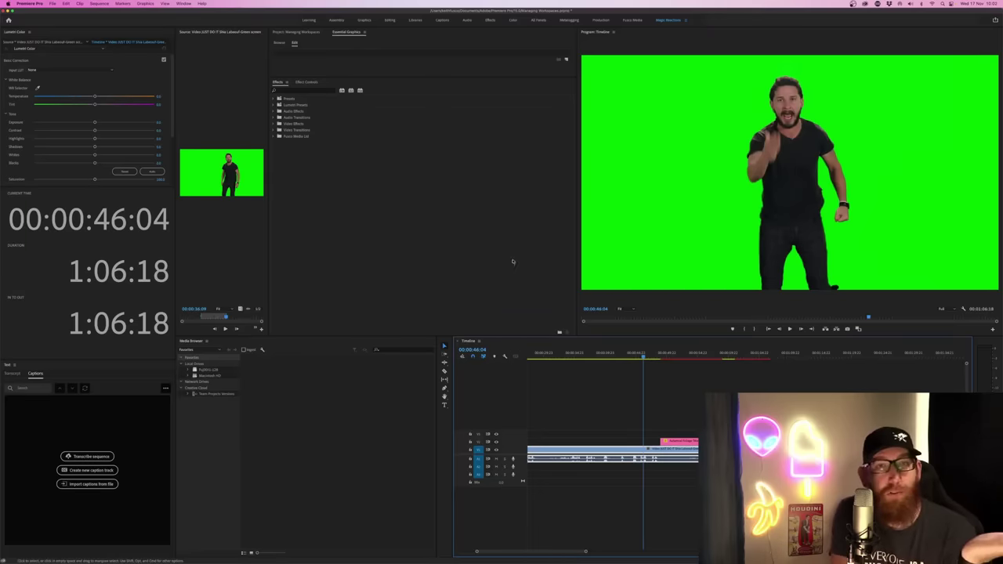
click(406, 201)
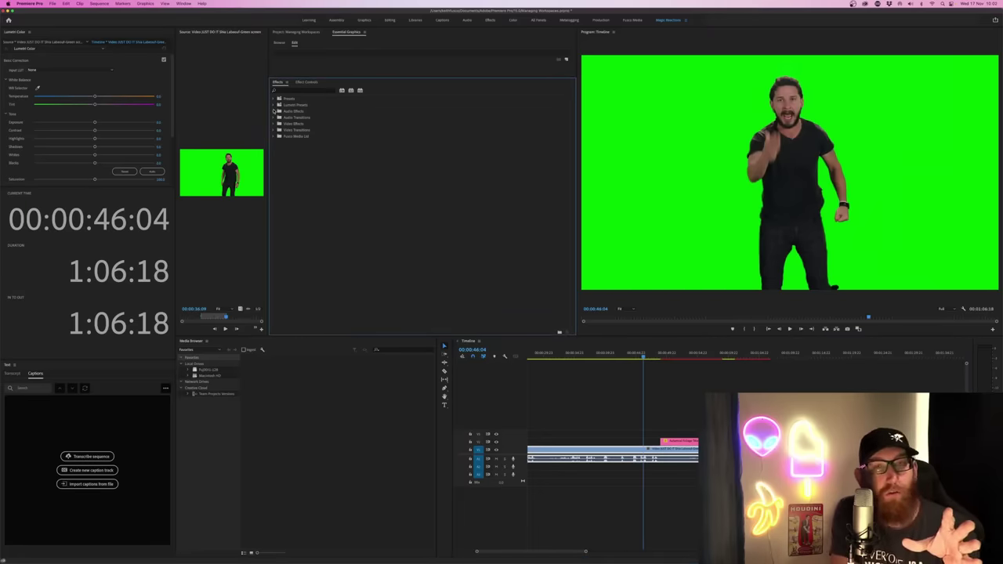
click(274, 124)
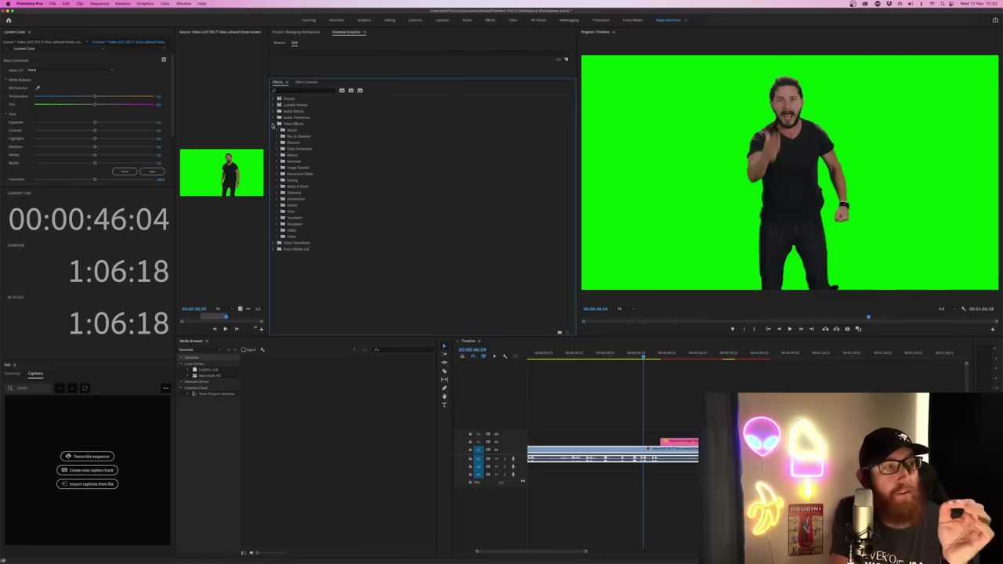
click(283, 136)
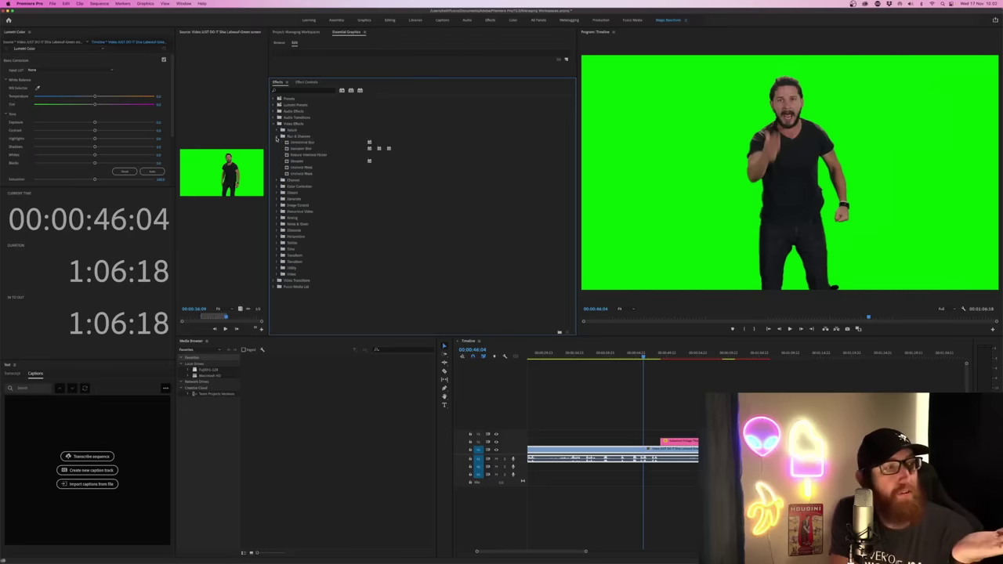
drag(304, 148, 639, 452)
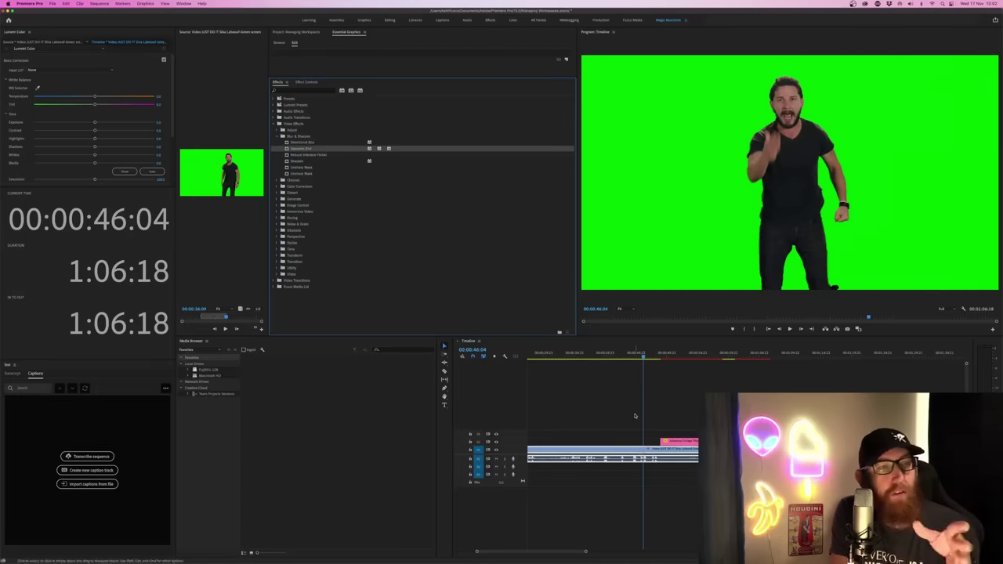
click(306, 82)
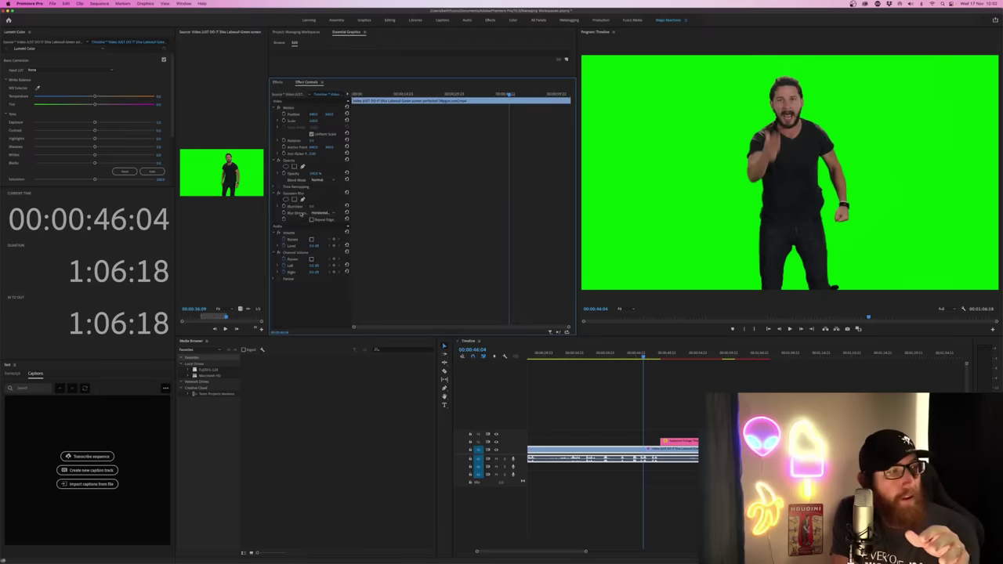
drag(312, 207, 318, 207)
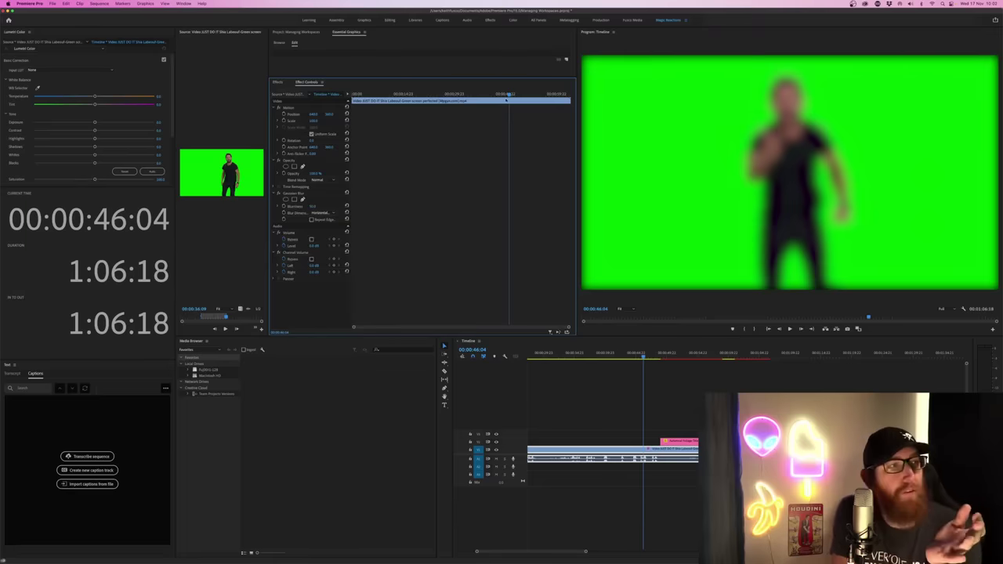
Step: Show the options for making new effect bins, and expand the Fusco Media Ltd custom bin of frequently used effects
click(278, 82)
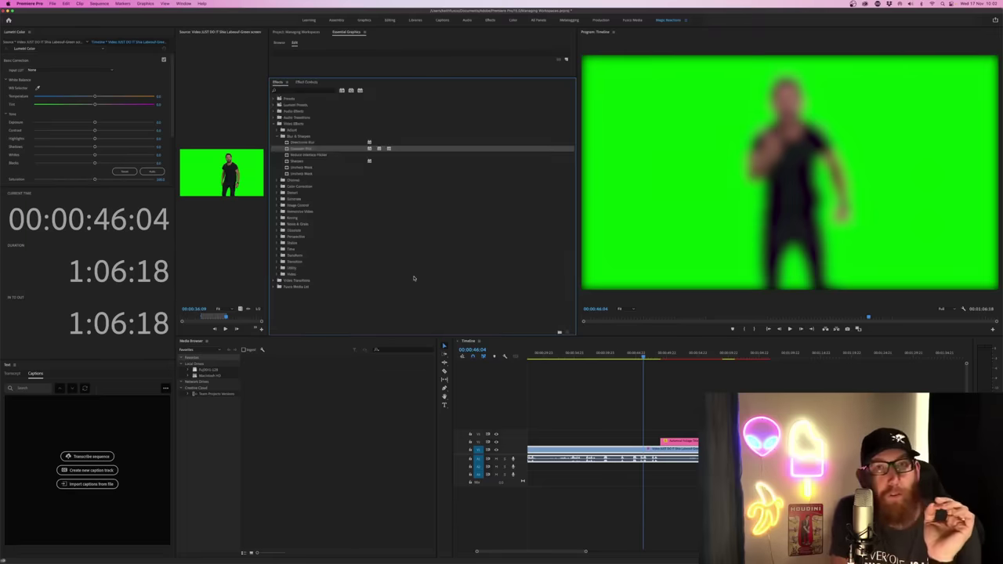
right_click(355, 311)
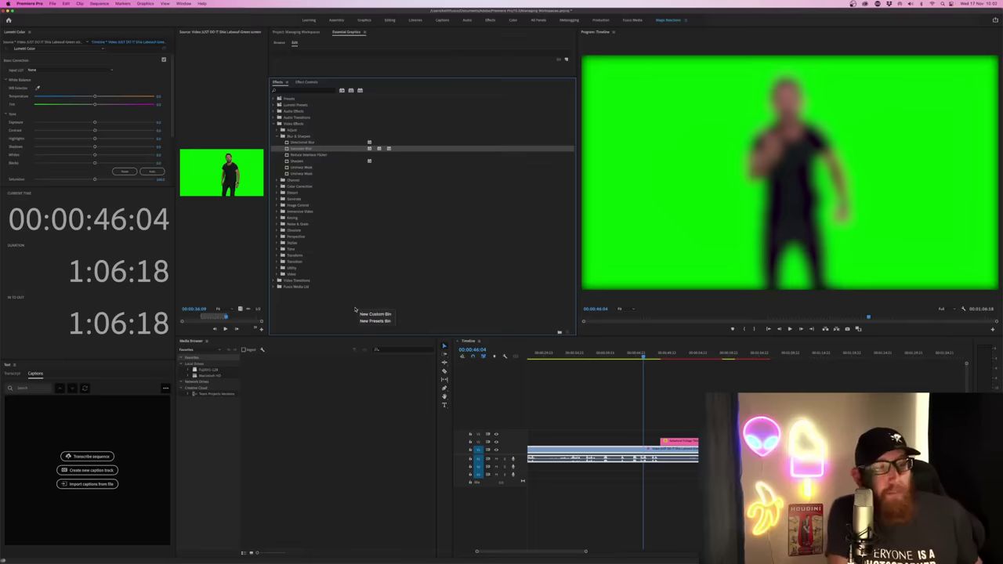
click(363, 321)
click(276, 287)
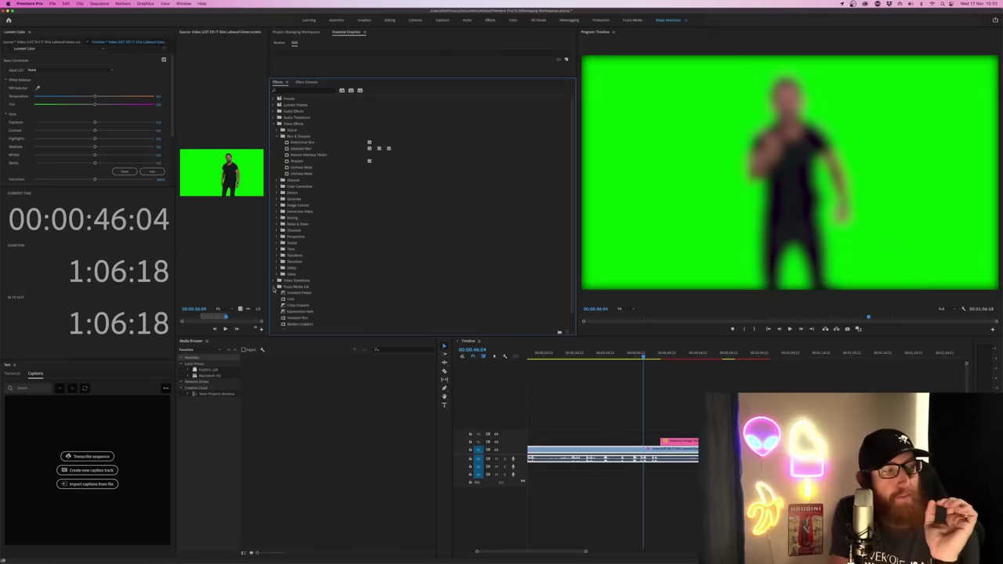
click(283, 137)
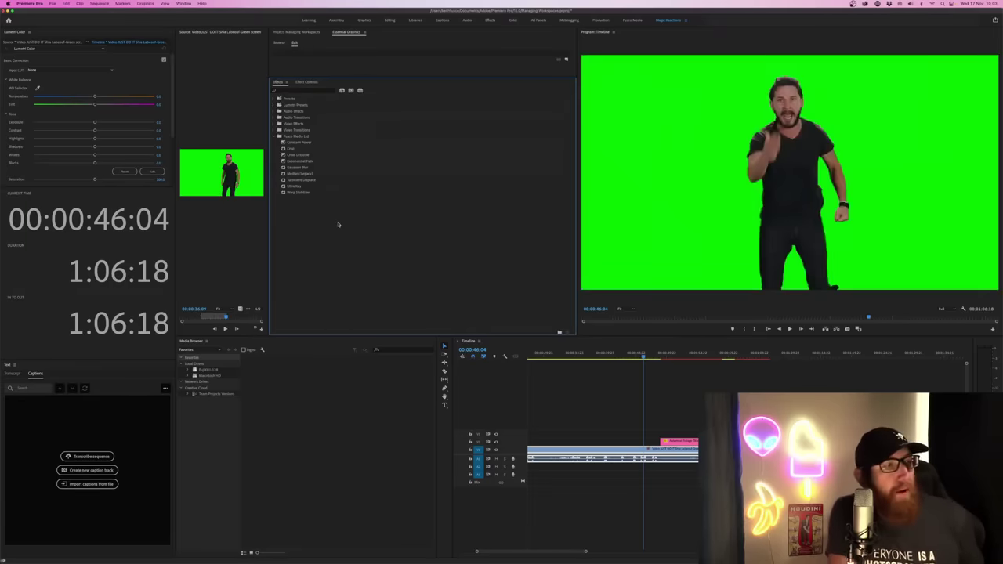
Step: Apply the Ultra Key effect to the green-screen clip and sample the green background as the key color
click(296, 187)
drag(646, 445, 646, 448)
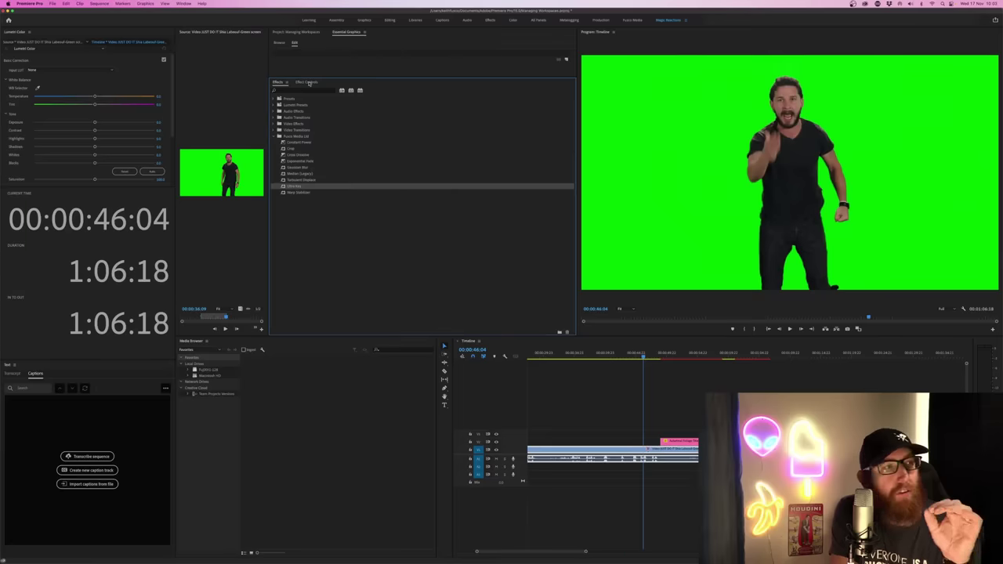
click(307, 82)
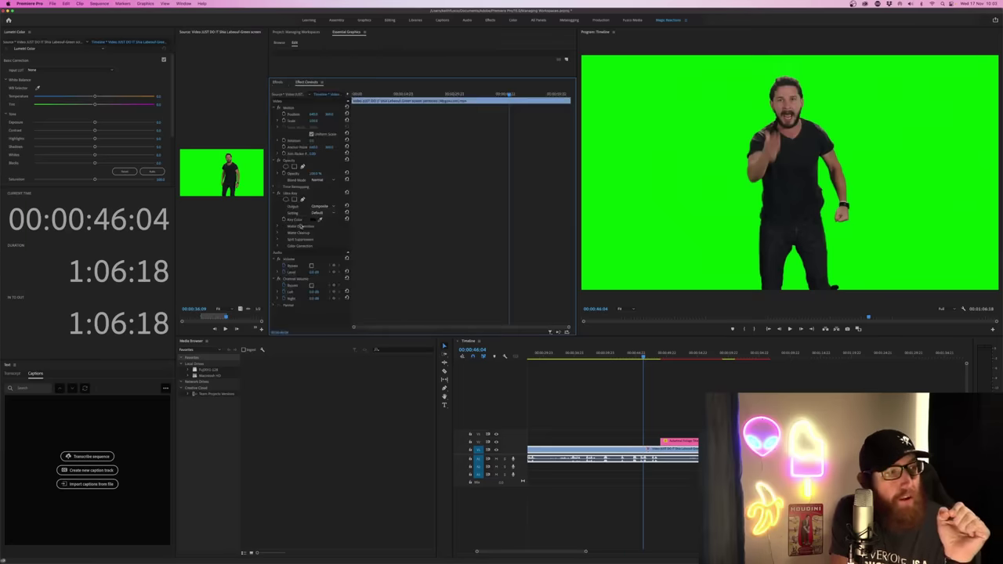
click(674, 165)
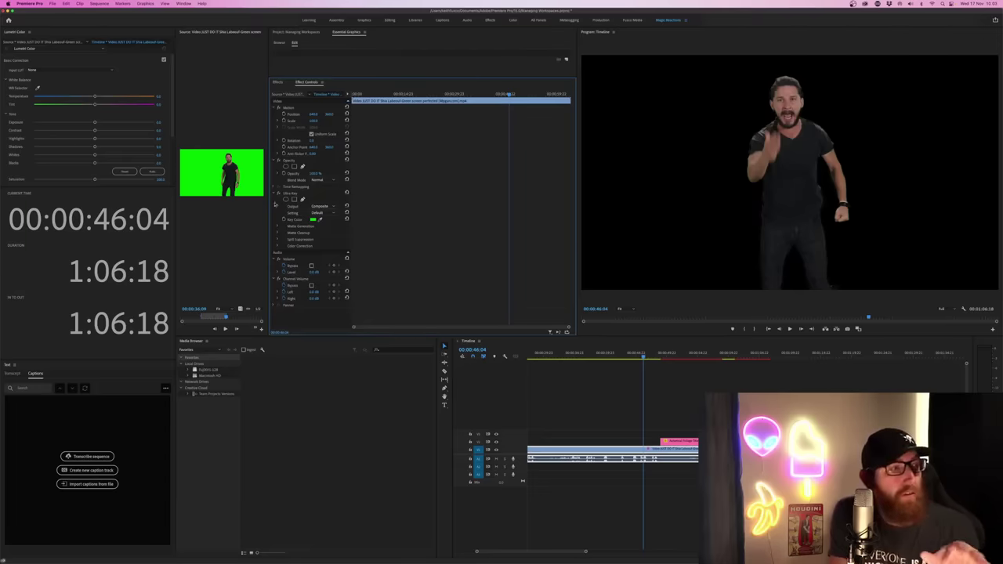
Step: Expand Ultra Key's matte generation, matte cleanup and color correction settings, and adjust the matte cleanup's Soften value
click(279, 233)
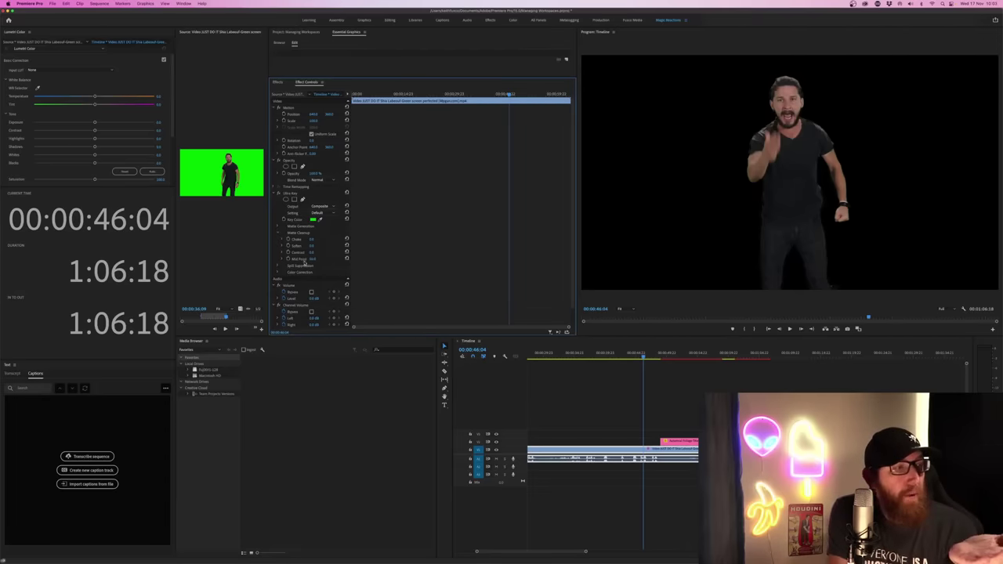
click(279, 273)
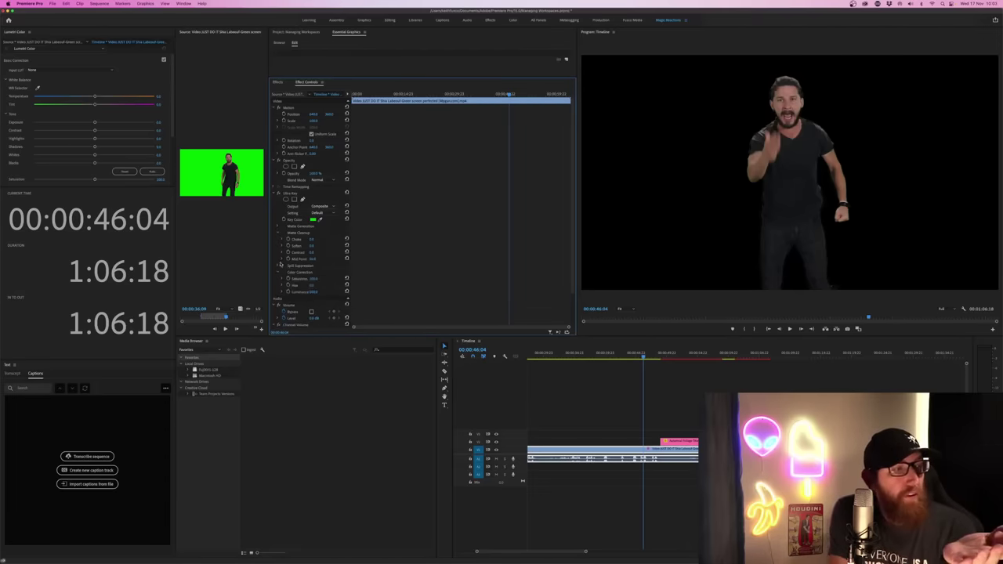
click(279, 227)
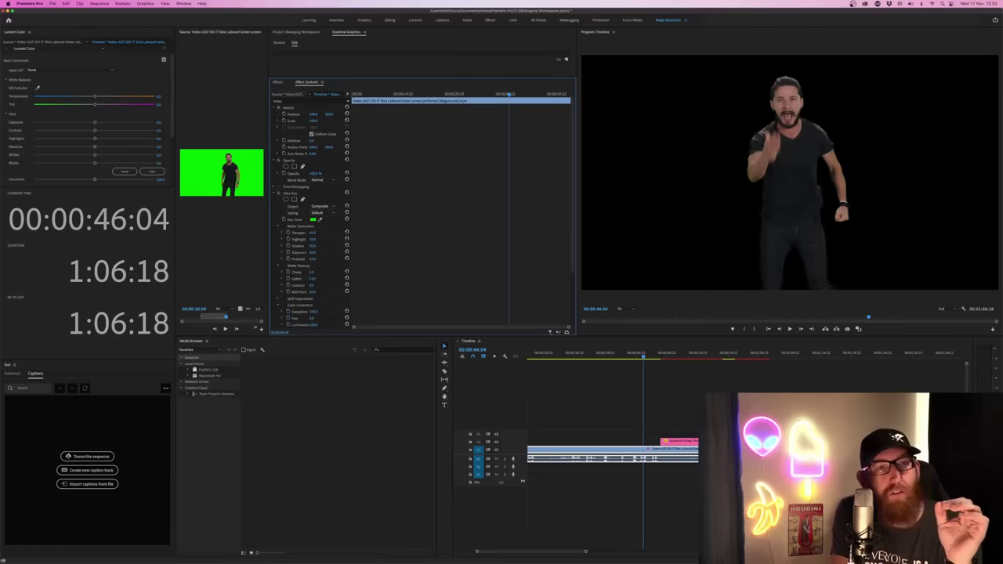
drag(314, 278, 318, 280)
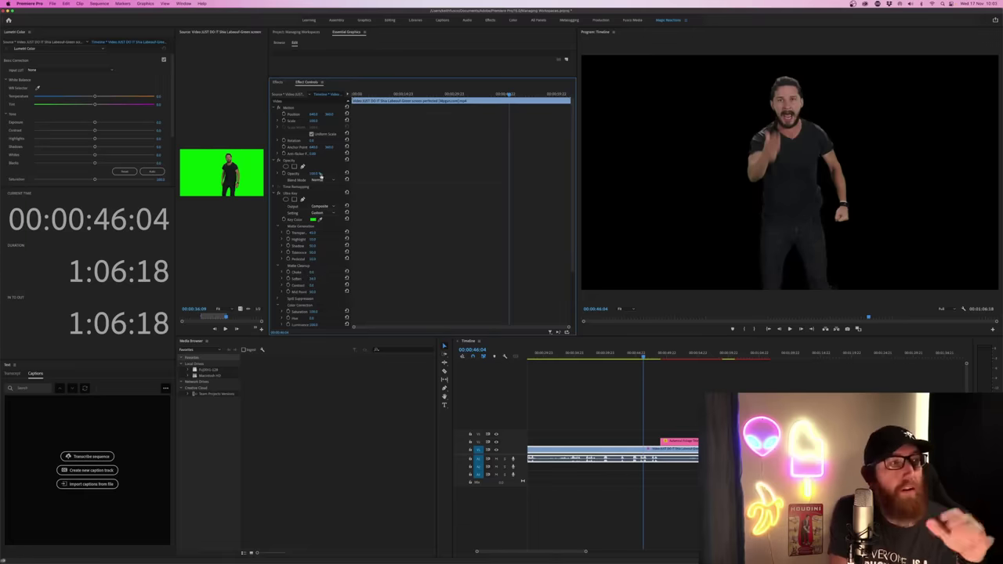
Step: Scale up the keyed clip and lower its vertical position so the man's head and torso fill the frame
click(278, 82)
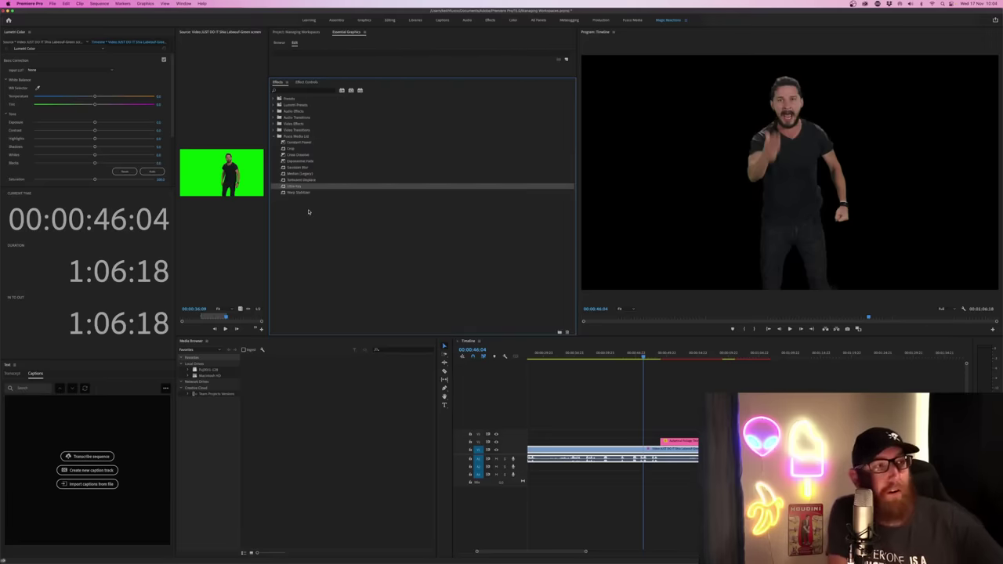
click(307, 83)
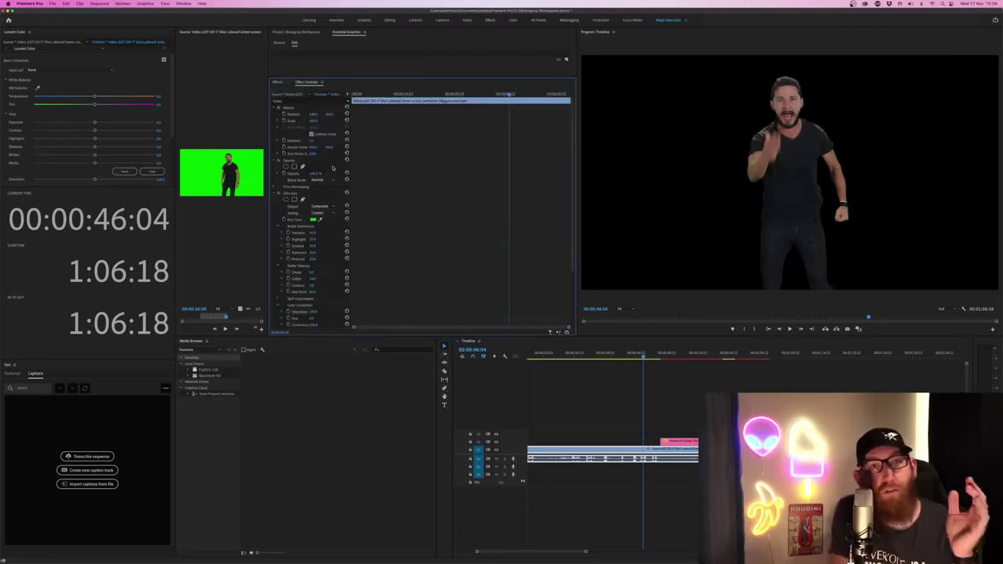
drag(313, 120, 317, 119)
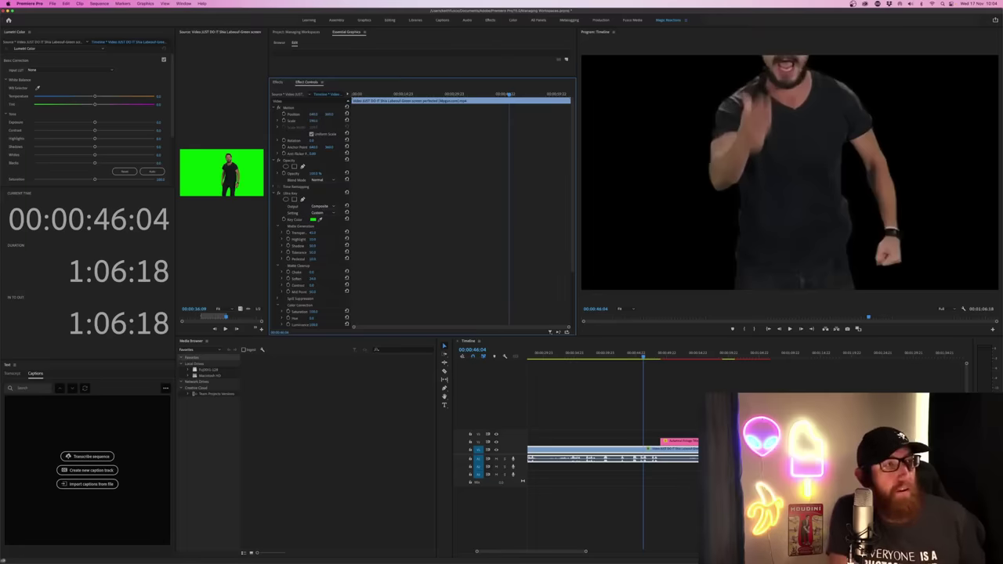
key(super+z)
key(super+shift+z)
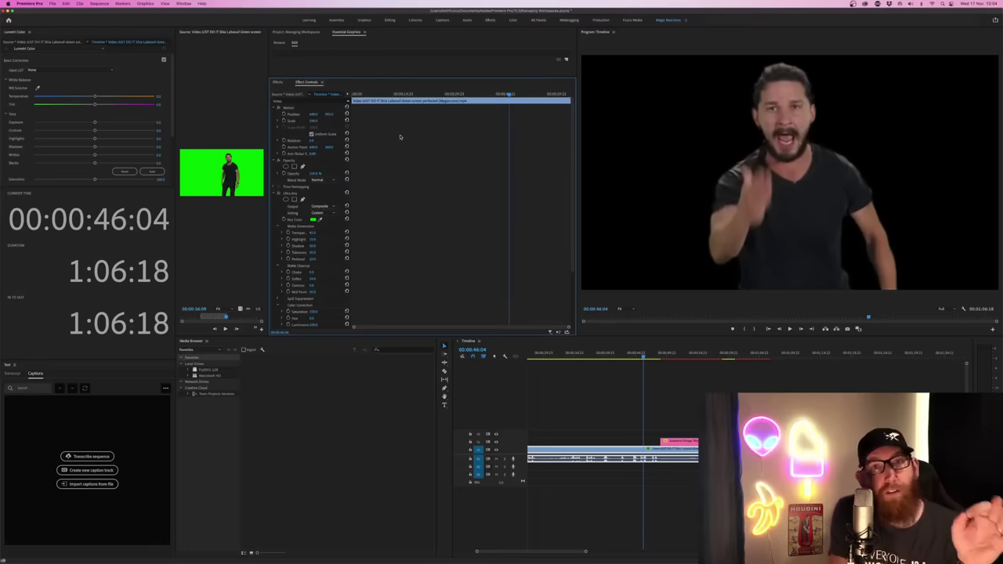
drag(329, 115, 330, 114)
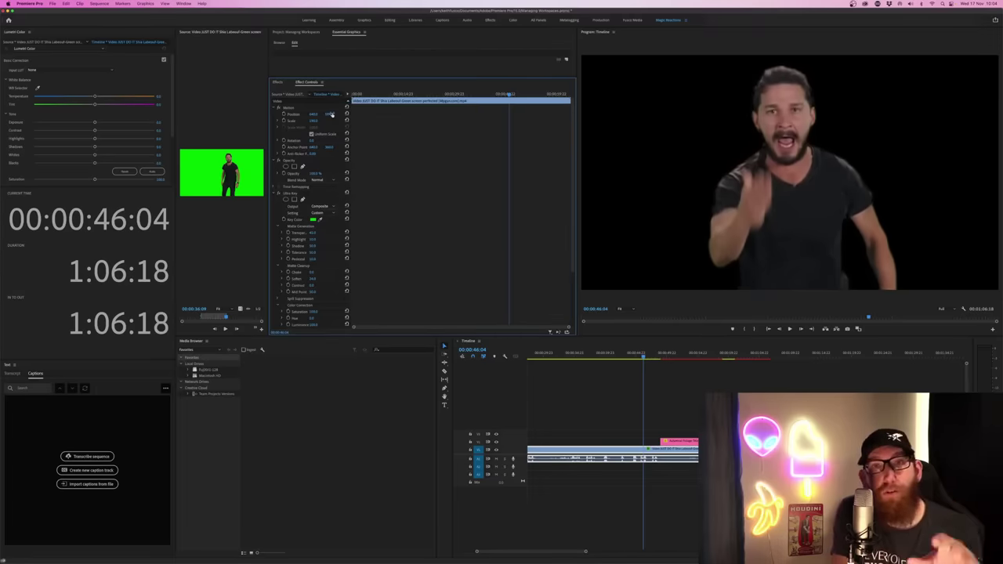
Step: Reset the workspace to its saved layout and widen the Lumetri Color, timecode and captions column to about twice its width
key(alt+shift+0)
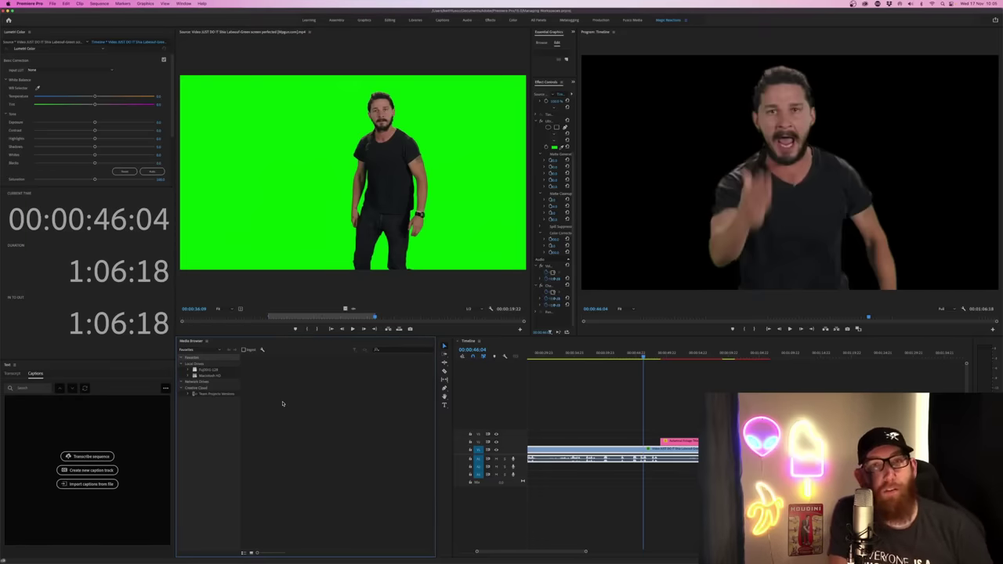
drag(175, 403, 388, 404)
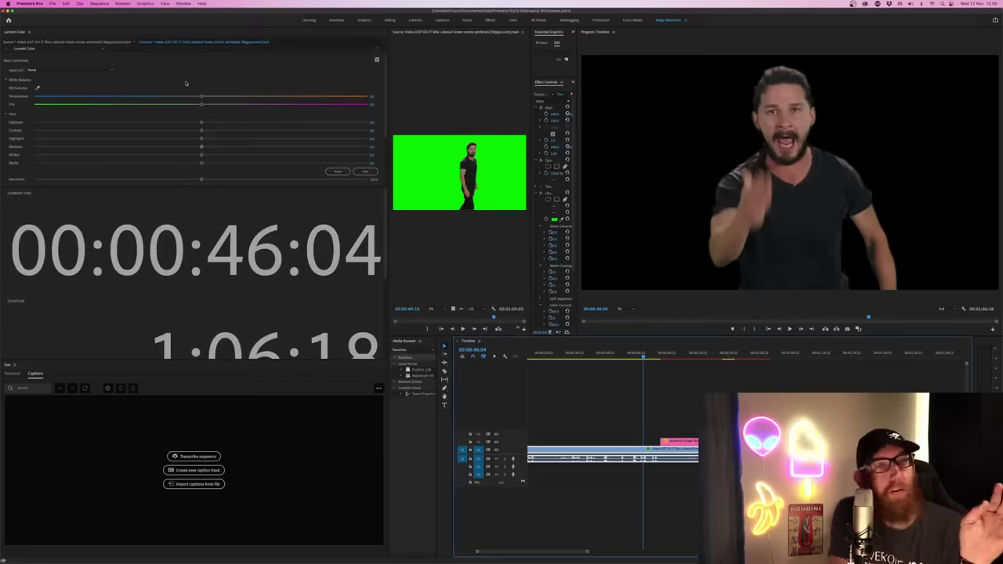
Step: Look through the Lumetri Color sections, push the keyed clip's temperature strongly toward orange, and apply the automatic basic correction
scroll(174, 77, down, 3)
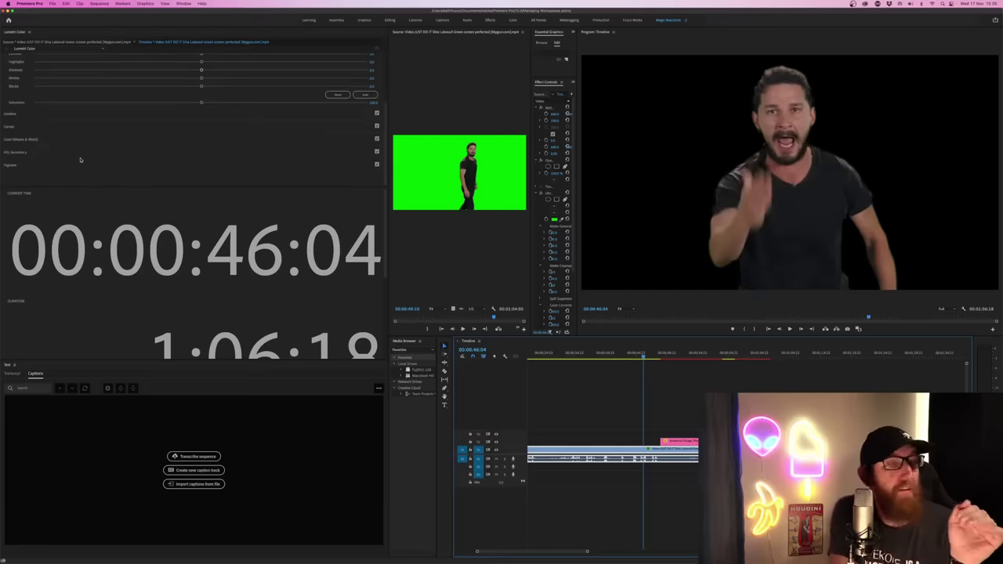
scroll(100, 163, up, 3)
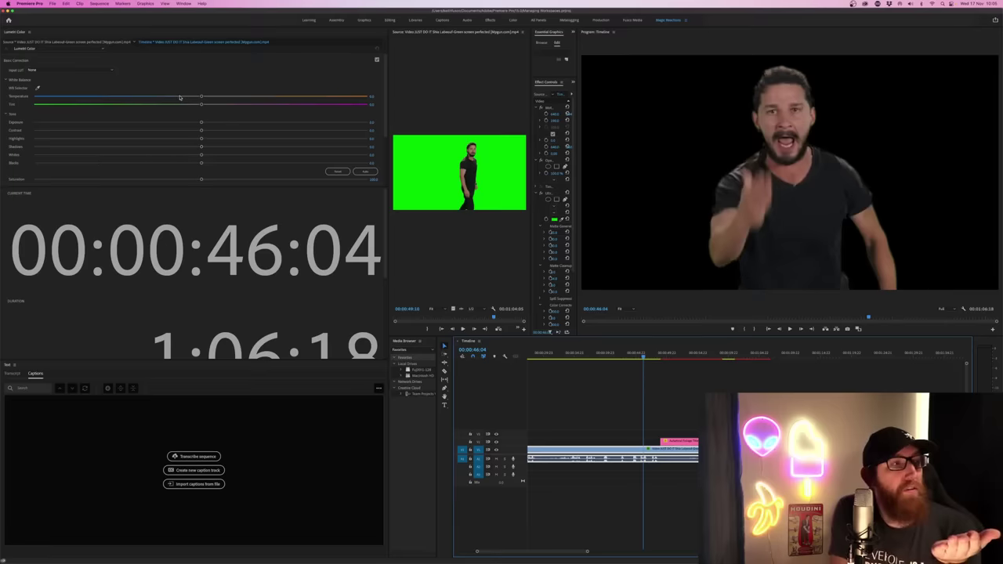
click(145, 97)
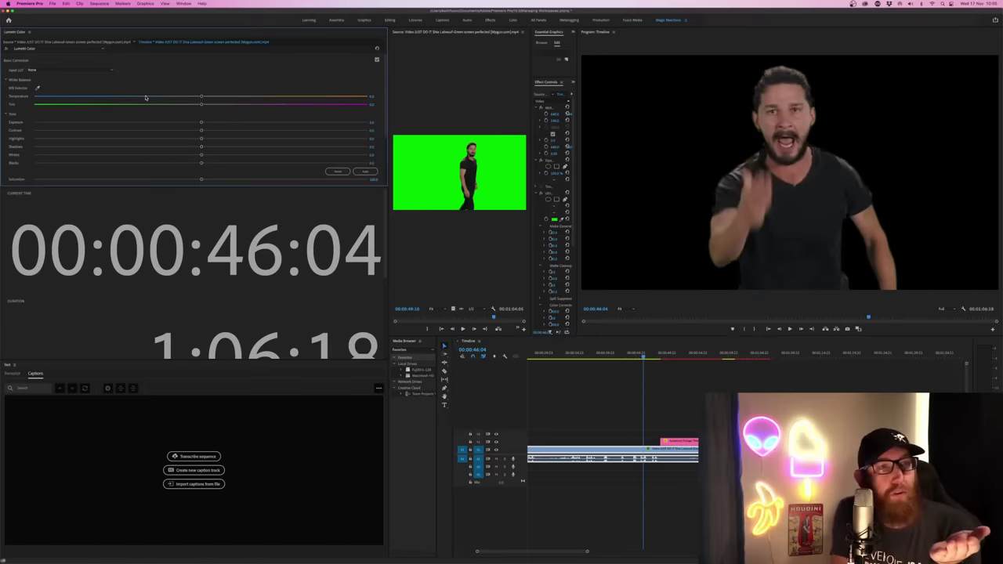
drag(145, 97, 349, 103)
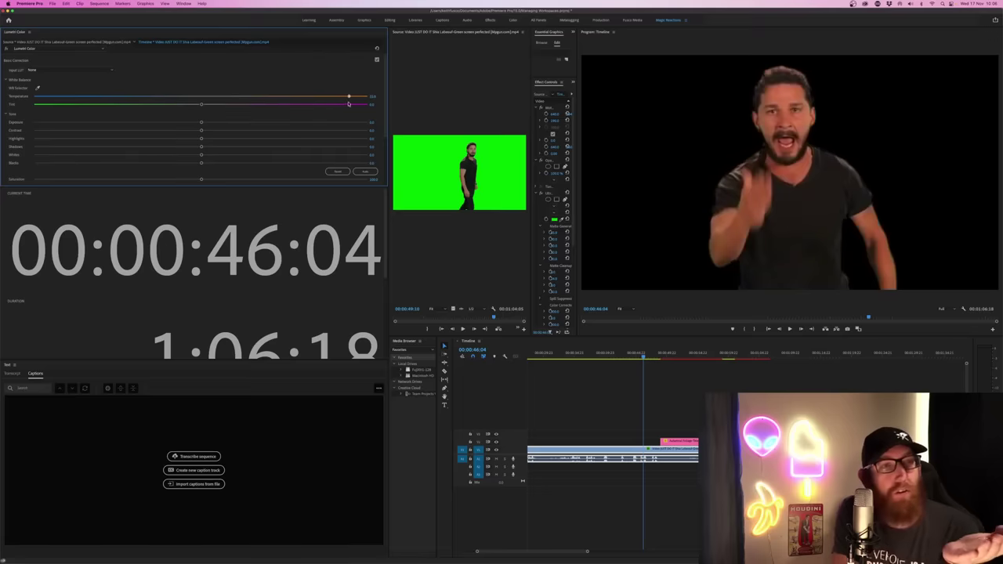
click(365, 172)
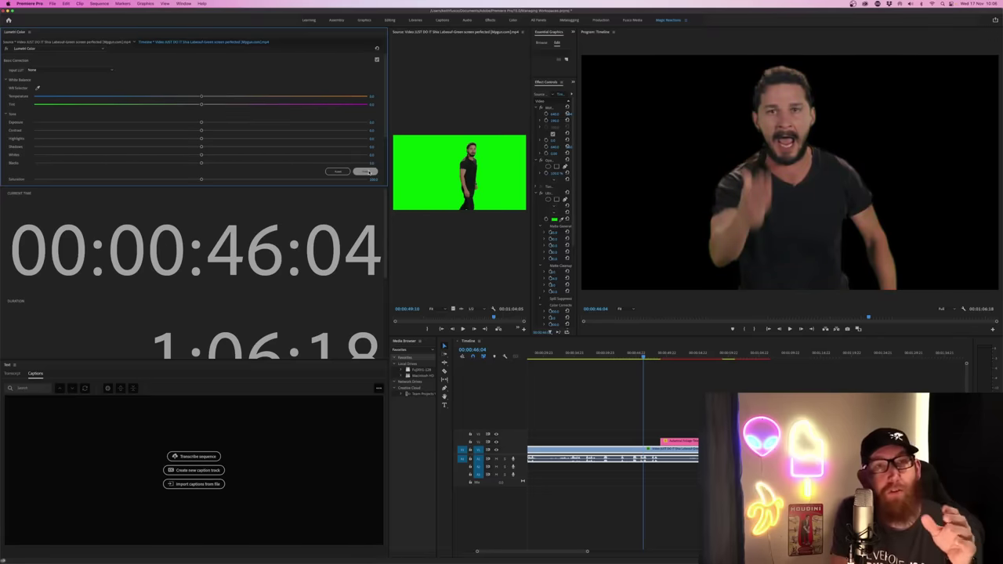
Step: Try the automatic tone correction on the keyed clip and reset the basic correction values
click(367, 171)
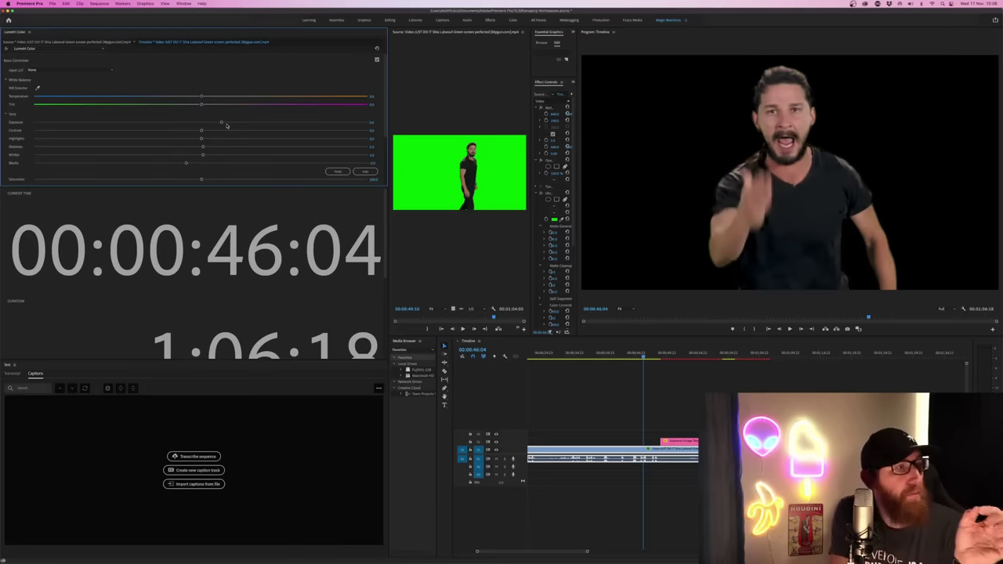
click(337, 172)
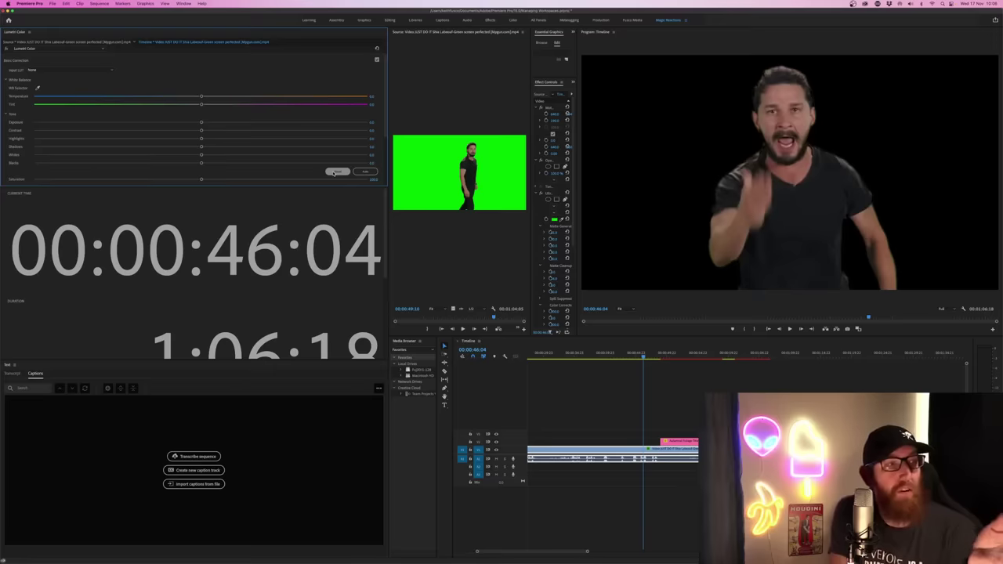
Step: Expand the Creative section and try the CineSpace2383sRGB6bit, SL BIG and SL BLEACH HDR looks on the keyed clip
scroll(288, 165, down, 5)
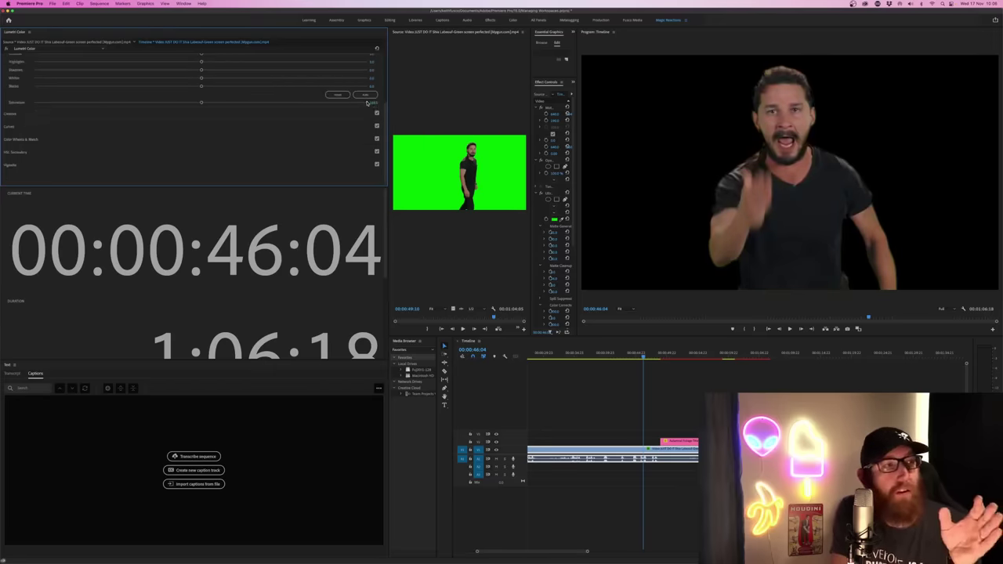
click(368, 113)
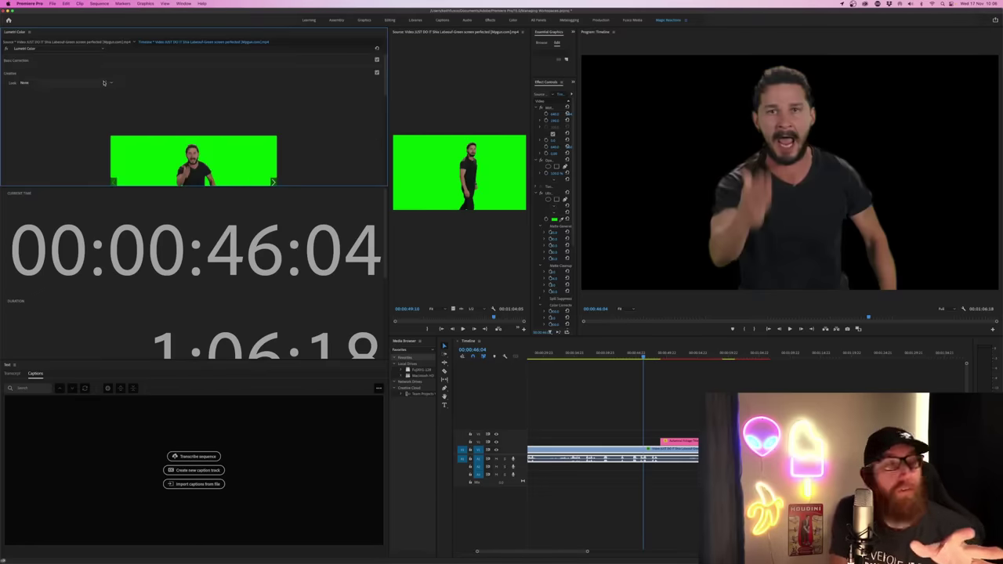
click(59, 83)
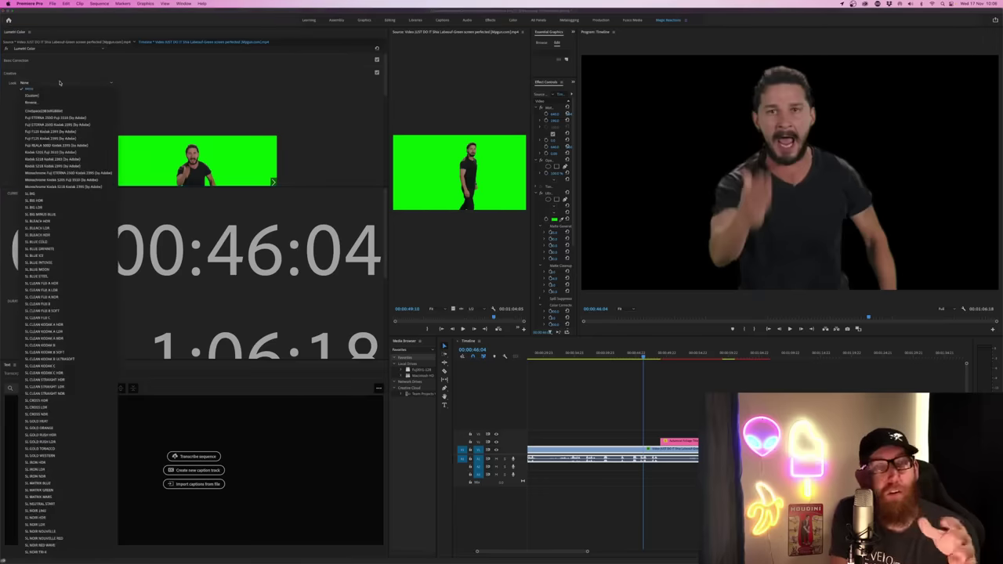
click(55, 110)
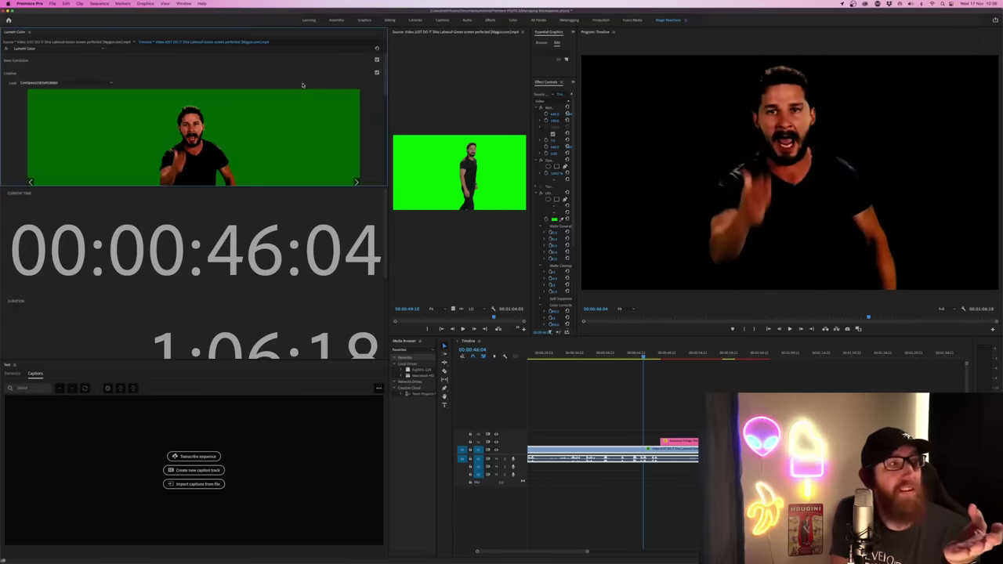
click(90, 83)
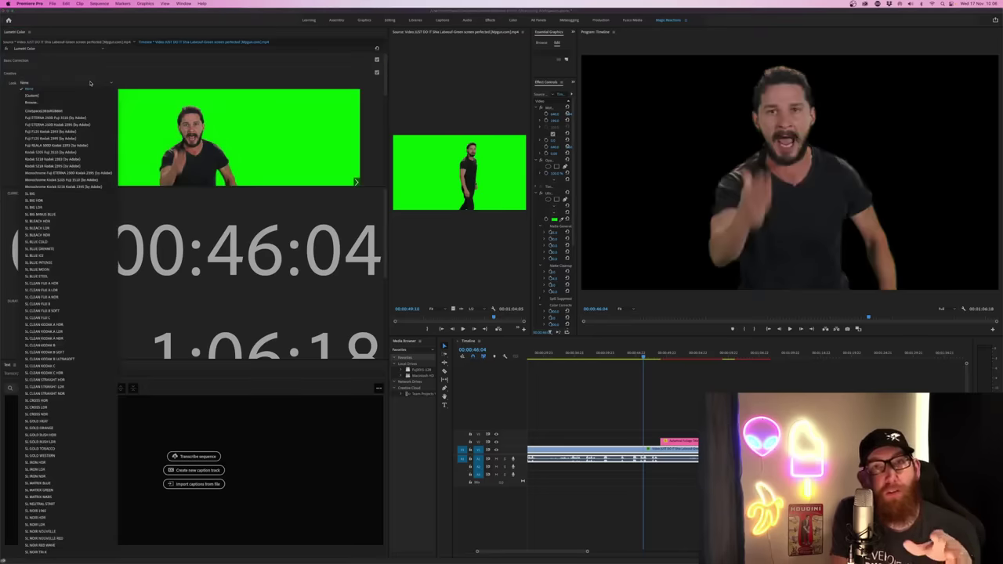
click(73, 192)
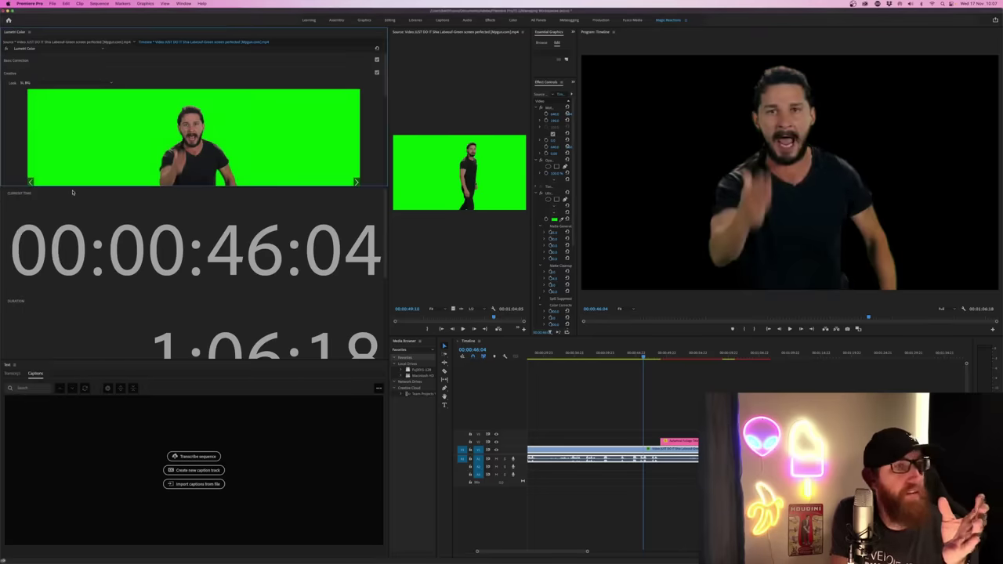
click(75, 82)
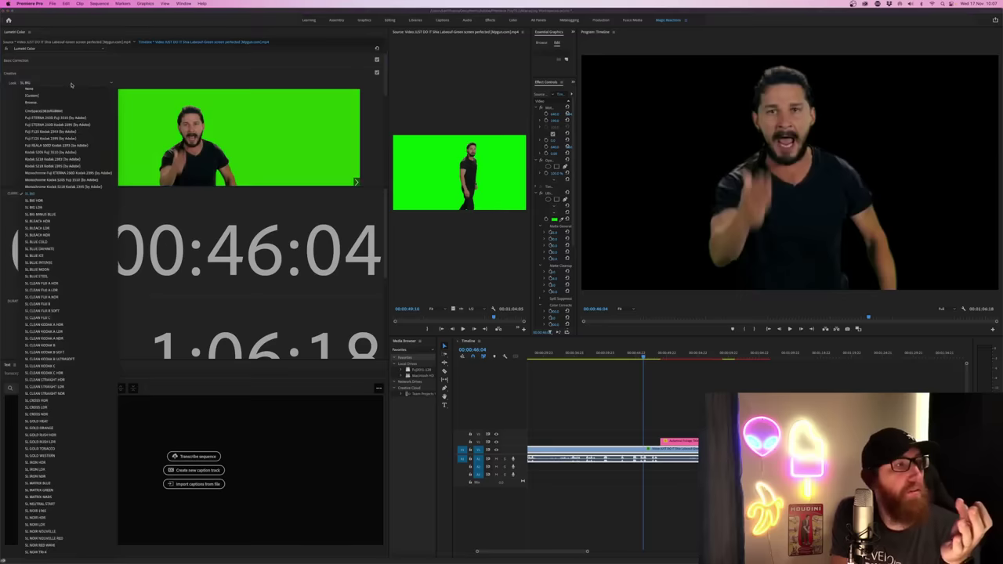
click(69, 90)
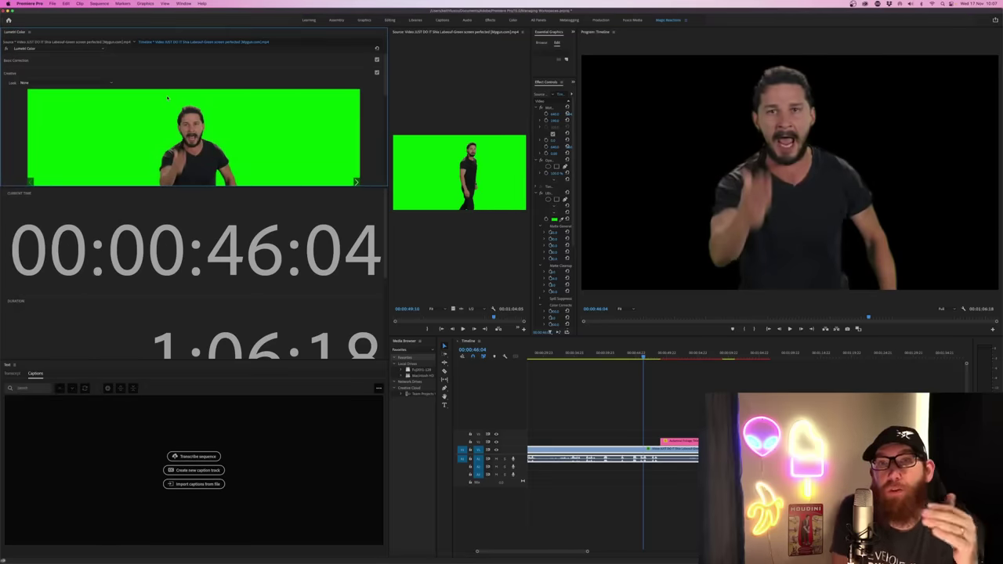
click(107, 83)
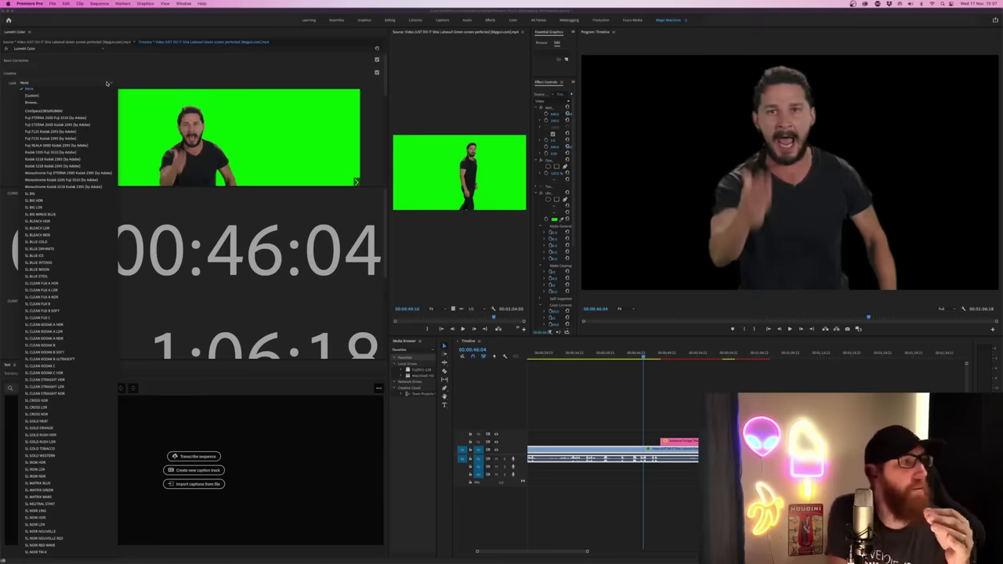
click(60, 222)
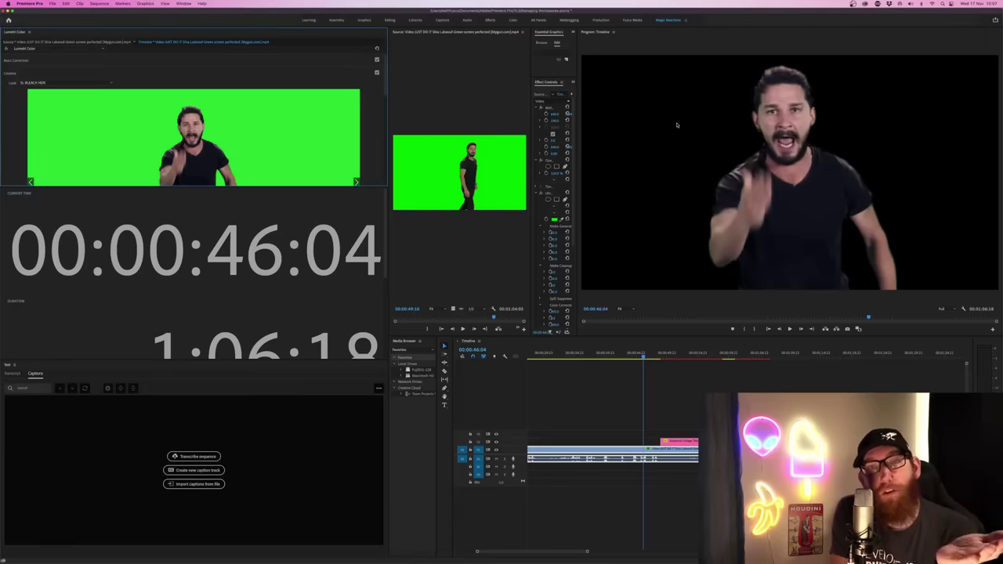
Step: Try the Faded Film adjustment and return it to 0, and raise Sharpen to about 51, Vibrance to about 40 and Saturation slightly
scroll(236, 81, down, 3)
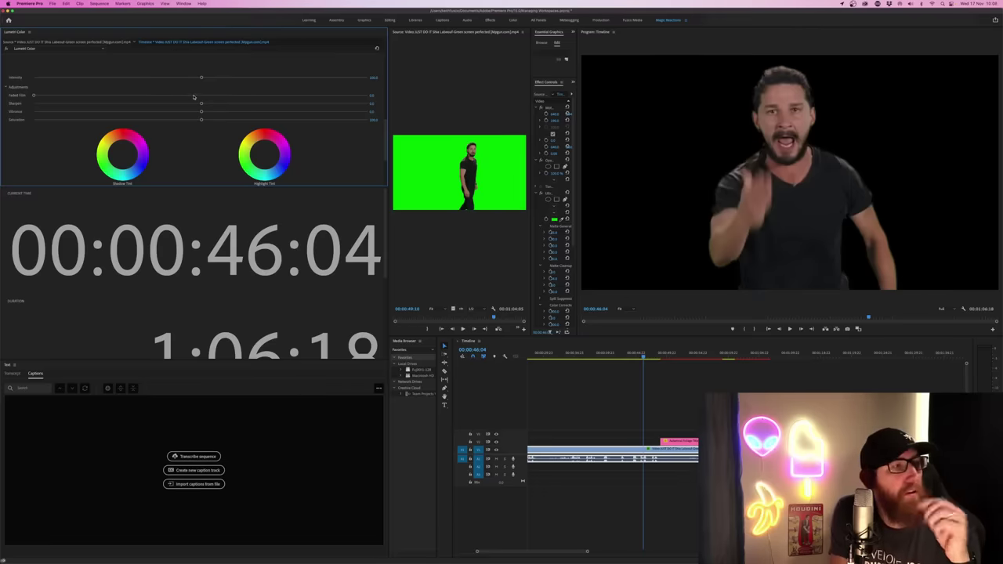
drag(195, 96, 261, 95)
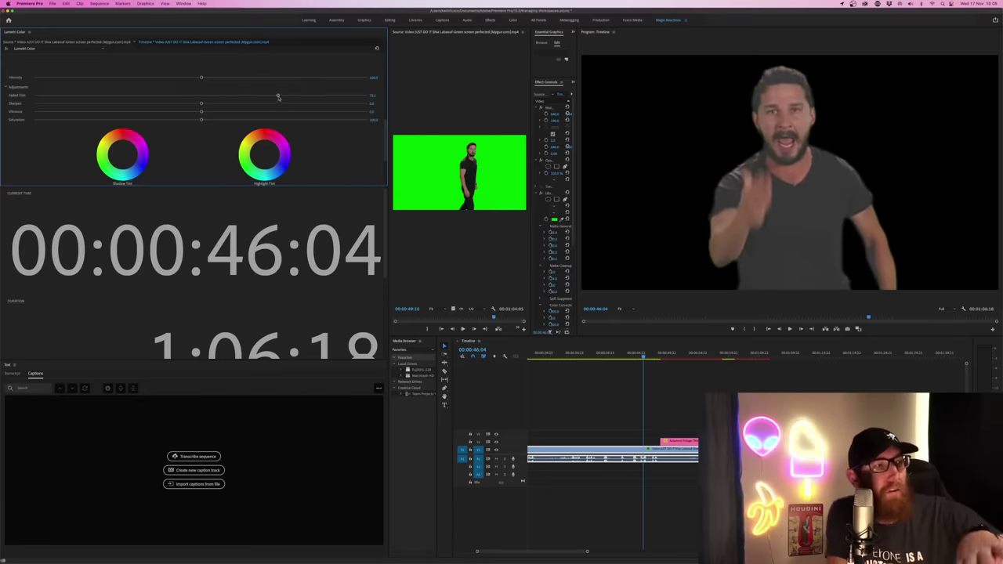
click(280, 95)
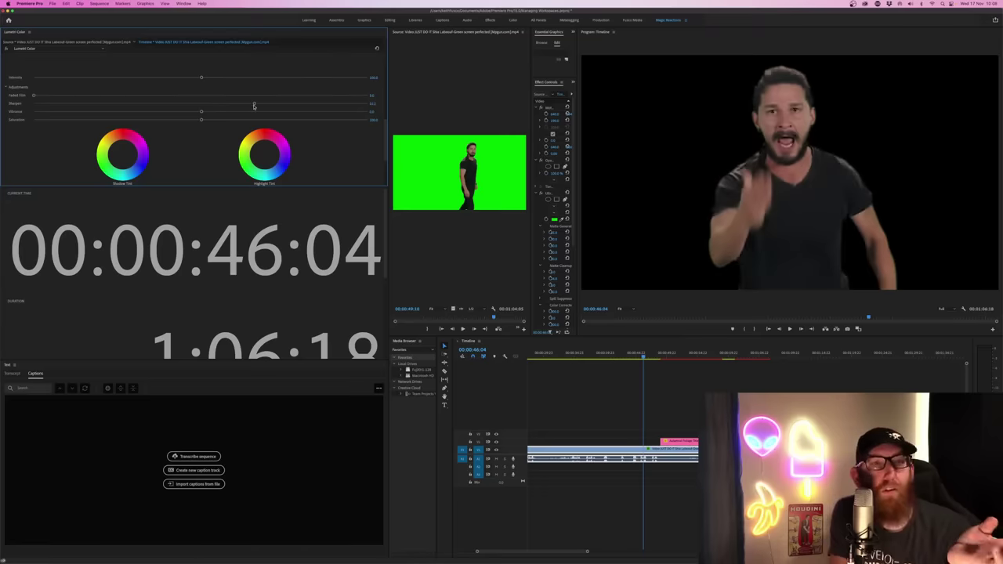
drag(256, 104, 287, 105)
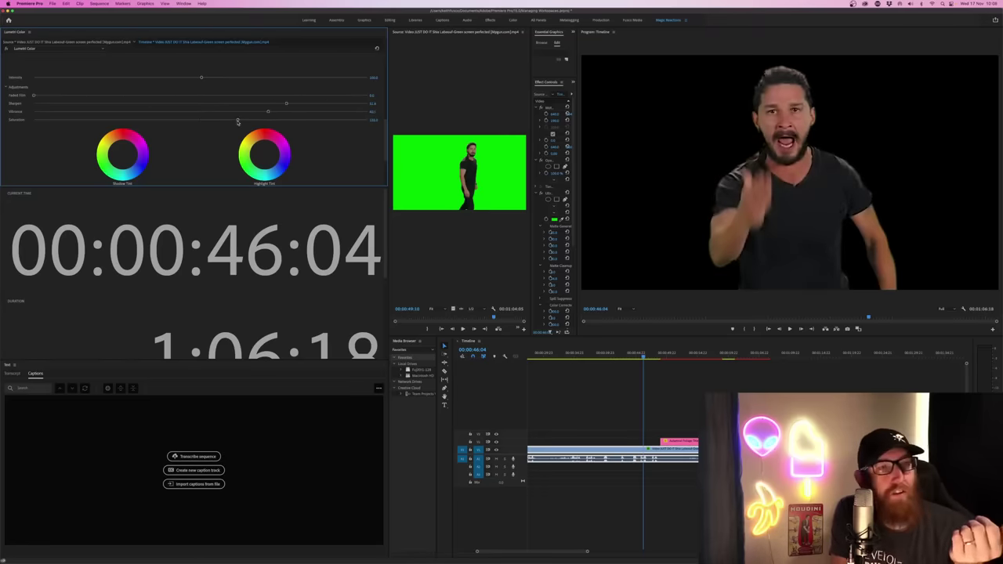
Step: In the color wheels, shift the clip's shadows toward magenta and its midtones and highlights slightly toward red
scroll(135, 163, down, 5)
scroll(134, 163, up, 3)
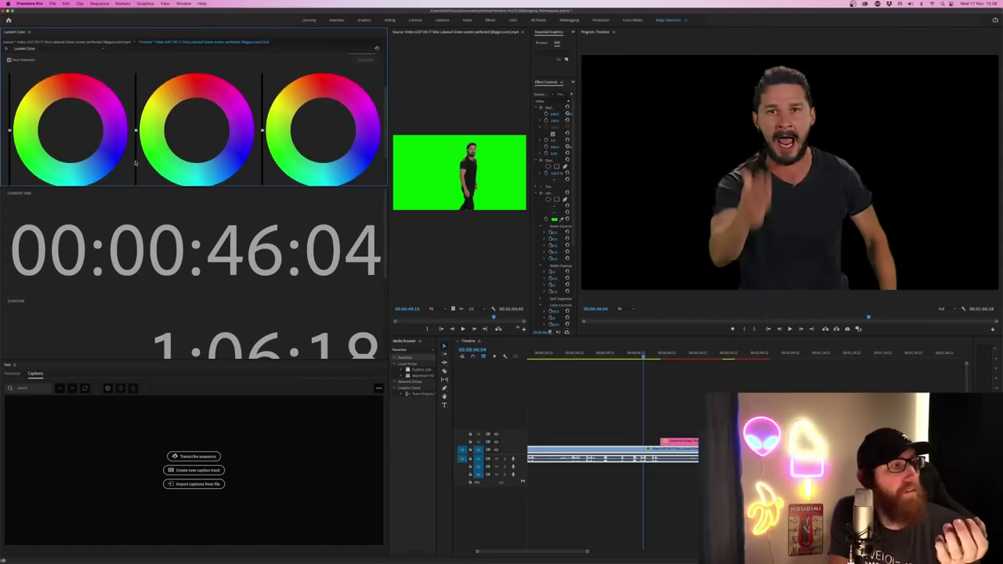
drag(83, 128, 84, 123)
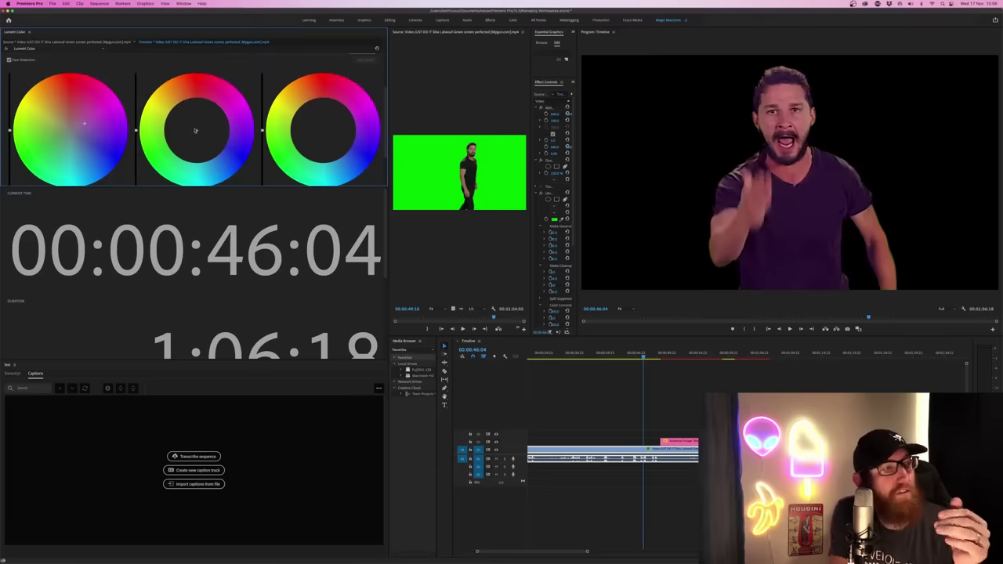
drag(195, 130, 192, 121)
drag(321, 127, 324, 116)
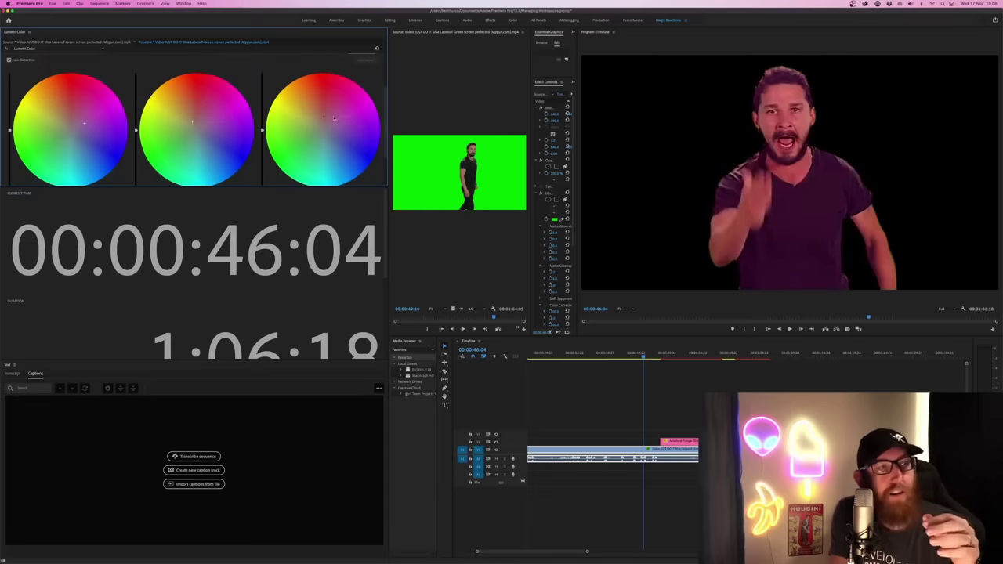
Step: Shift the highlights wheel toward green and the shadows wheel first toward red, ending on blue
drag(313, 157, 305, 157)
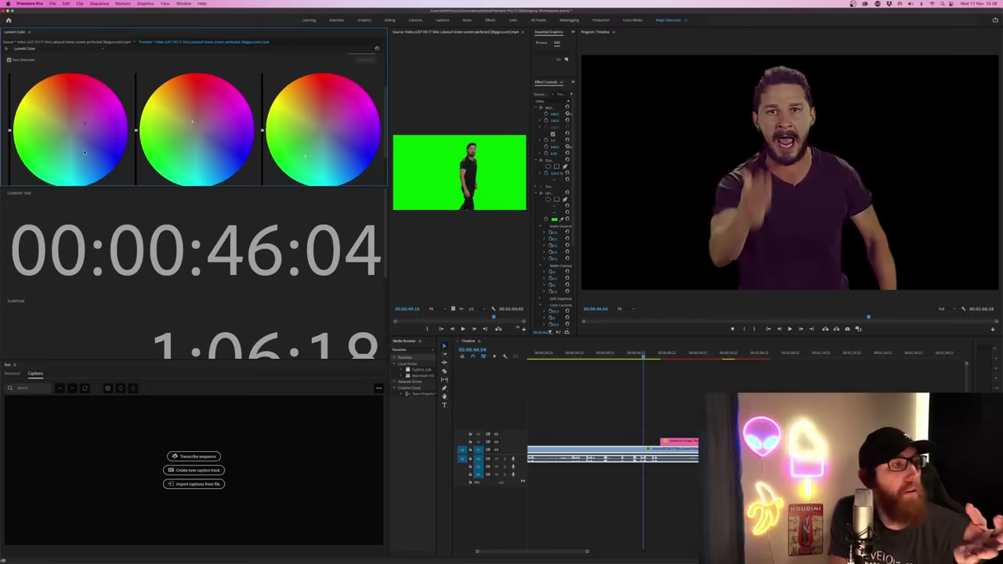
drag(72, 97, 69, 96)
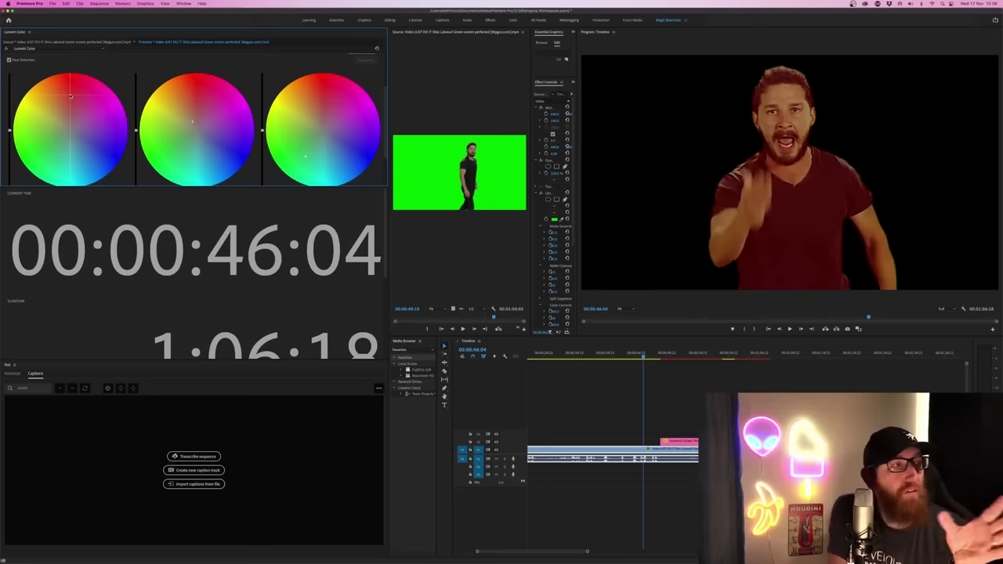
drag(70, 95, 93, 156)
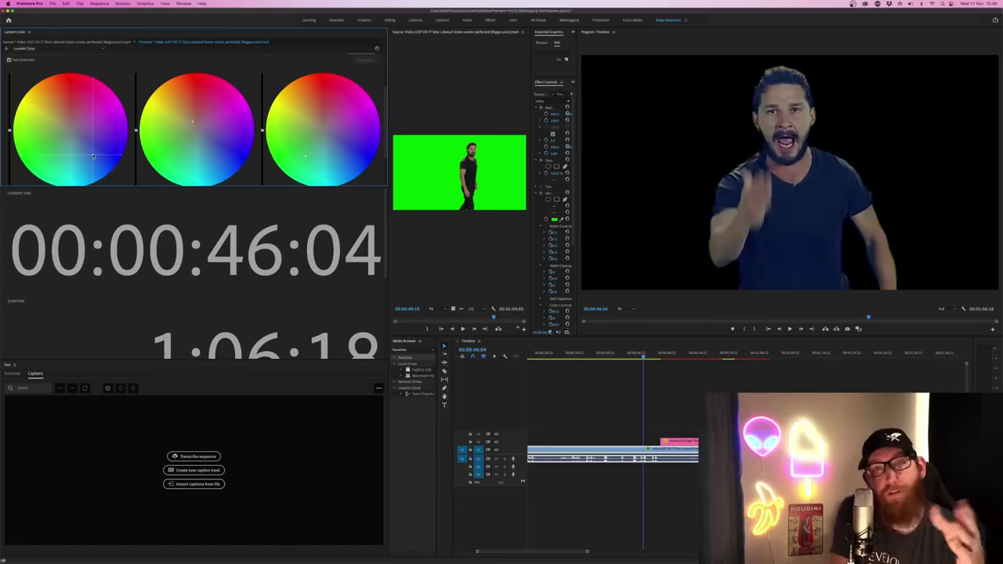
Step: Mark the sequence from 00:00:33:09 to 00:01:02:16 with in and out points and review the in-to-out, duration and current time readings
scroll(92, 156, down, 2)
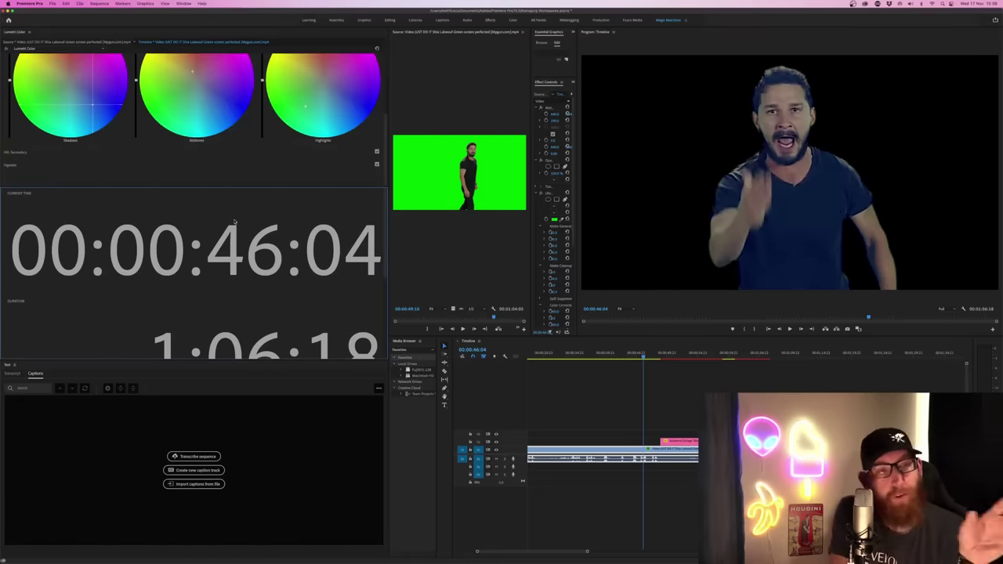
scroll(124, 243, down, 4)
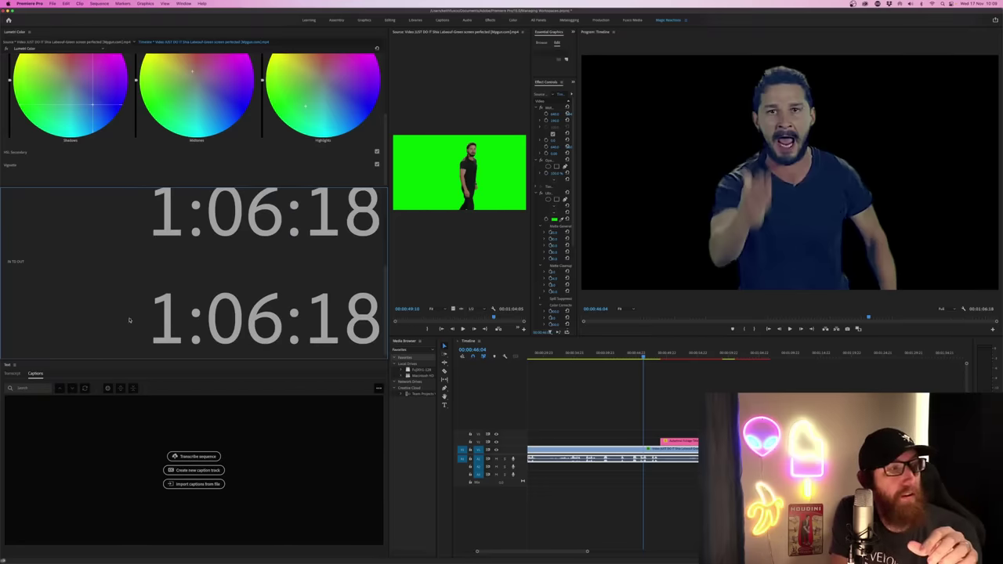
click(564, 354)
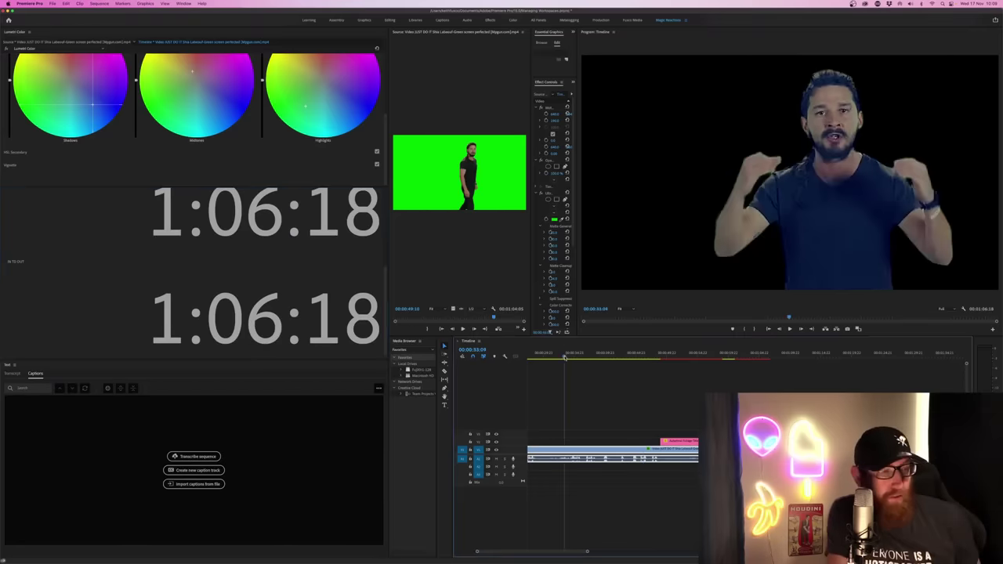
key(o)
click(745, 354)
key(i)
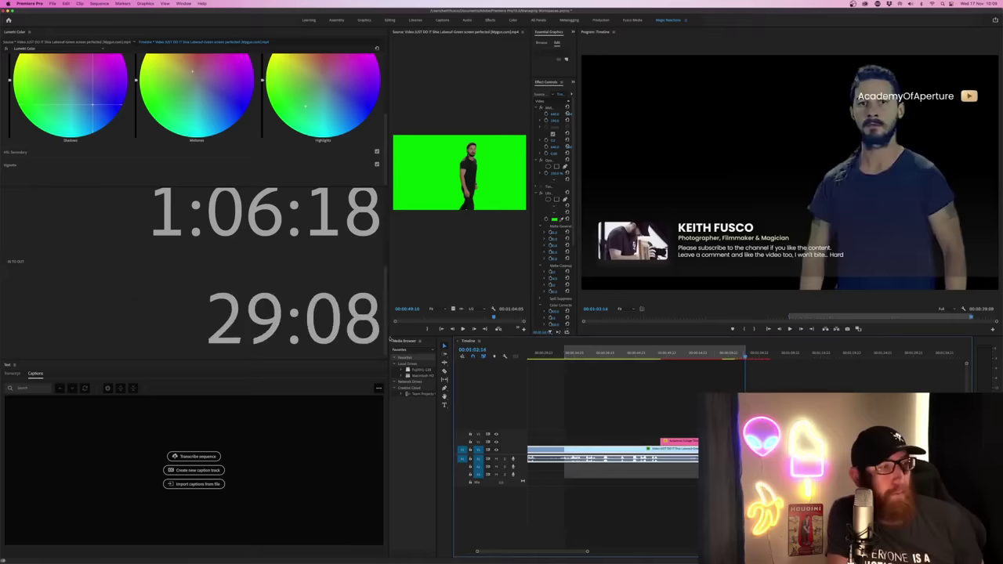
scroll(141, 304, down, 1)
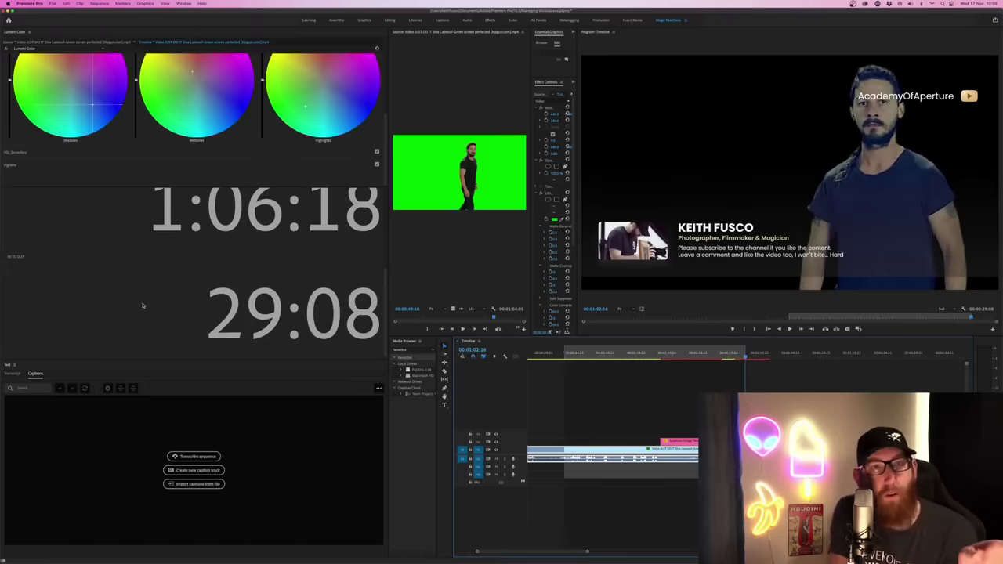
scroll(142, 305, up, 2)
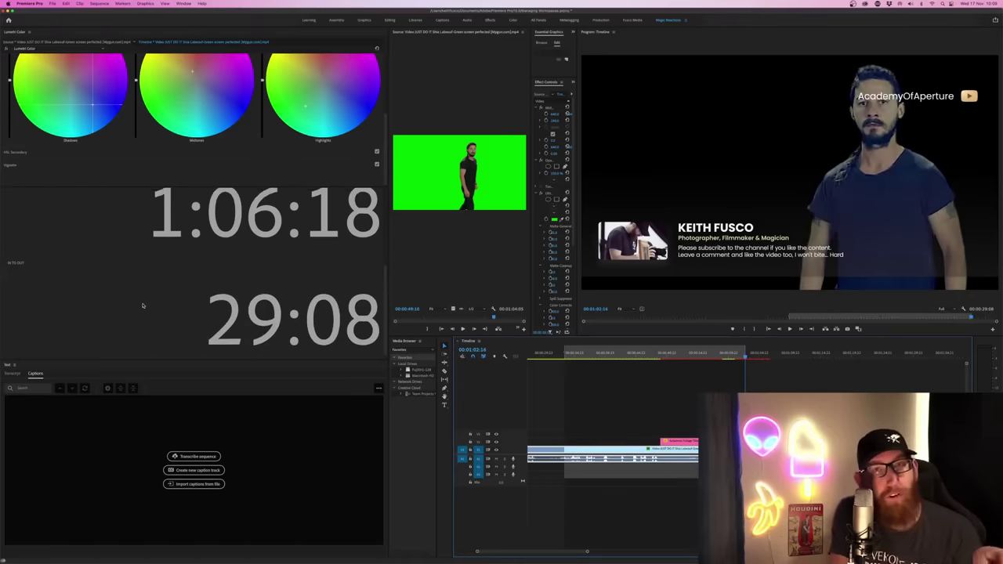
scroll(120, 269, up, 5)
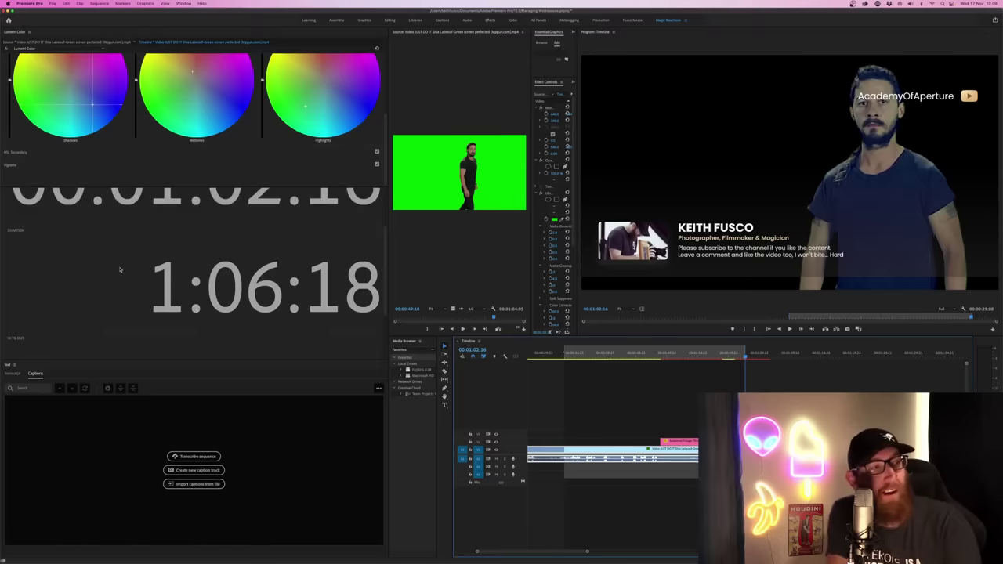
scroll(120, 269, up, 4)
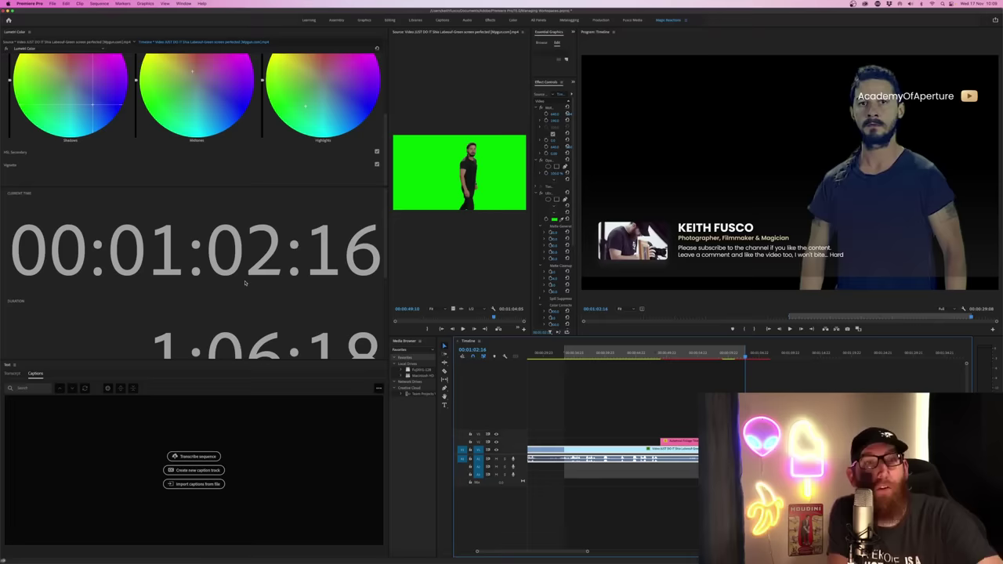
Step: Move the playhead to 00:00:44:23 and clear the sequence's in and out points
click(636, 357)
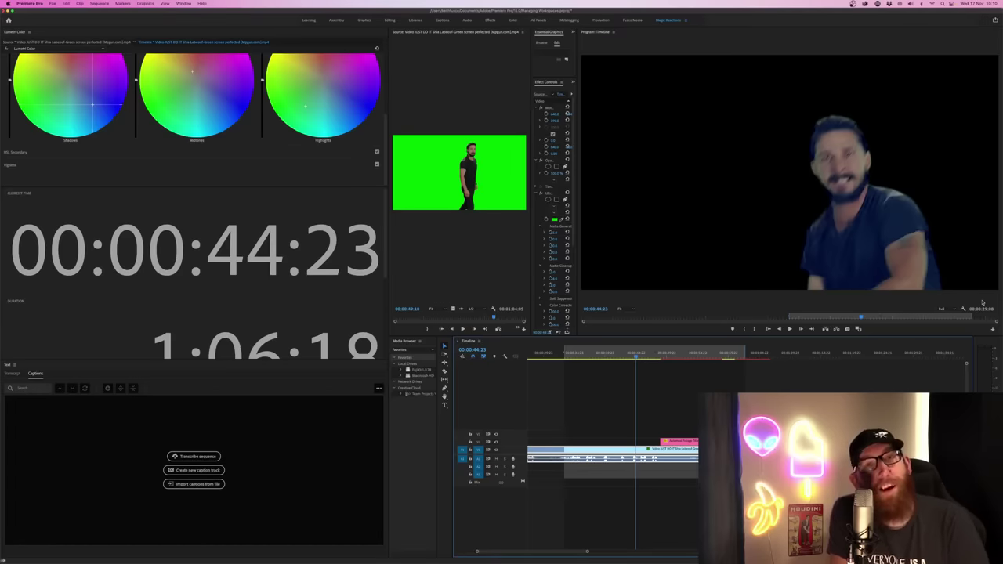
right_click(596, 354)
click(627, 453)
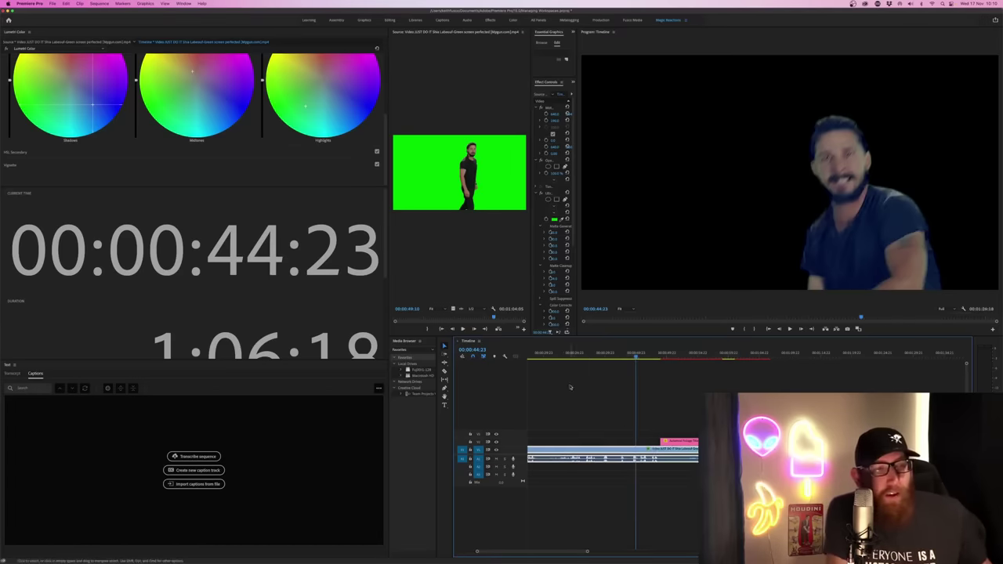
Step: Return the playhead to the start of the sequence and create a new subtitle caption track
click(540, 354)
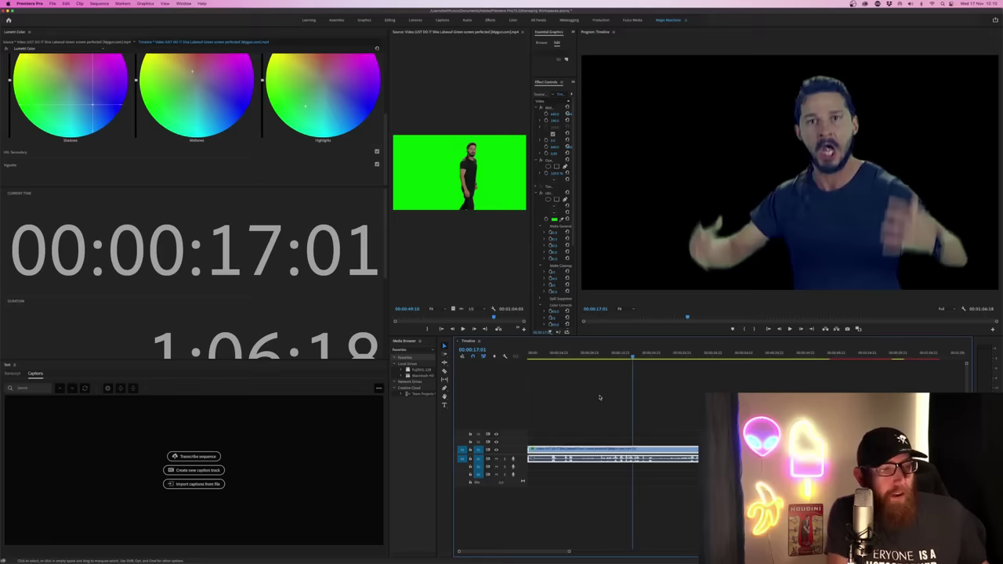
click(529, 359)
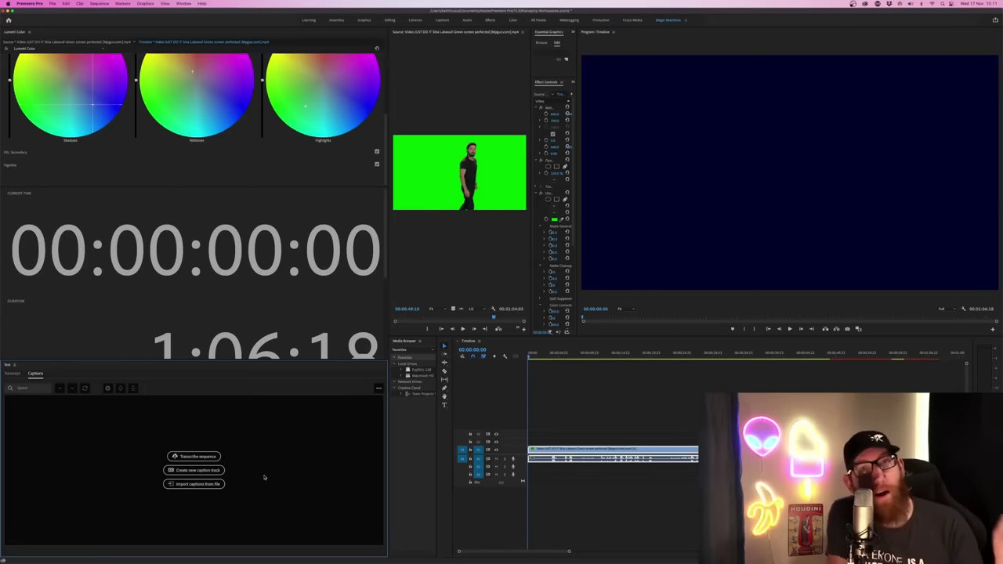
click(193, 470)
click(519, 341)
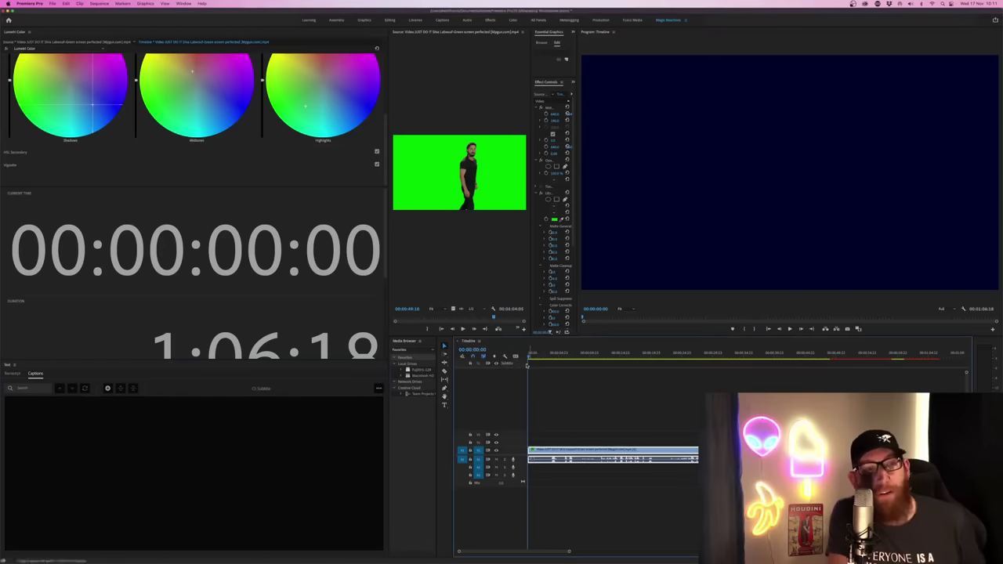
Step: Place the playhead at 00:00:03:22 and add a new caption segment to the subtitle track there
click(550, 352)
drag(551, 352, 551, 352)
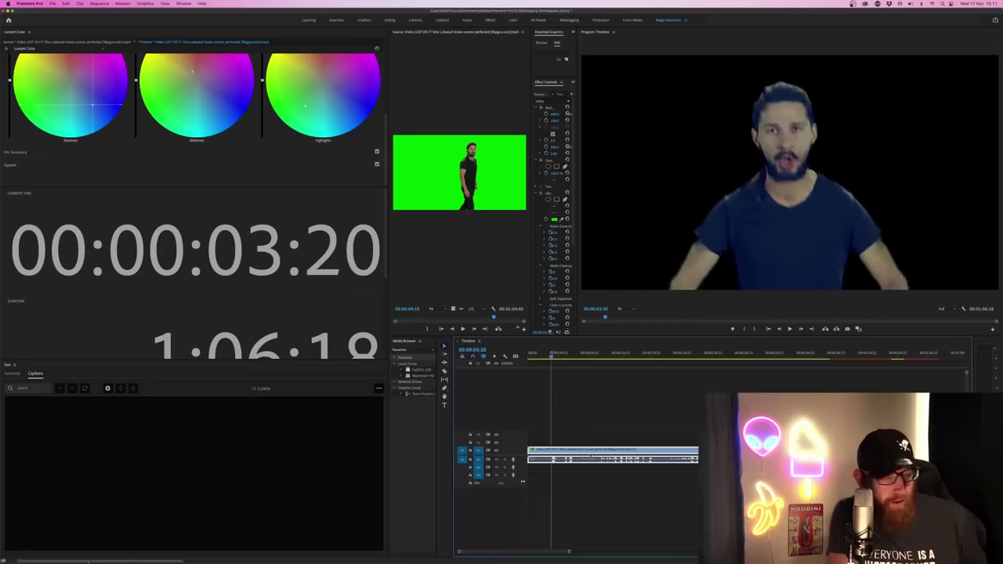
key(equal)
key(super+equal)
click(758, 355)
drag(758, 355, 755, 355)
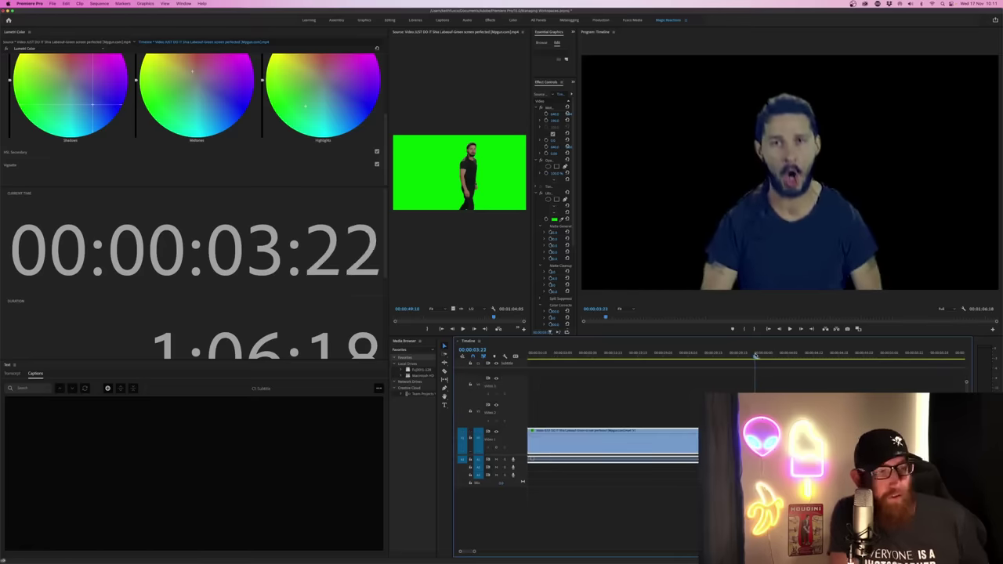
click(108, 389)
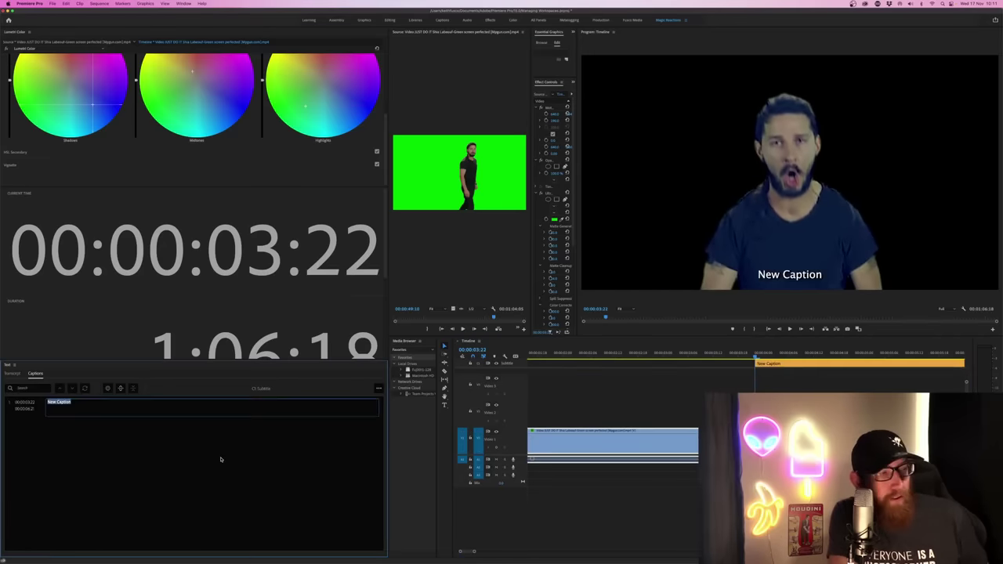
Step: Shorten the caption so it ends at 00:00:04:12 and change its text to "DO IT!!!"
drag(727, 364, 612, 367)
key(space)
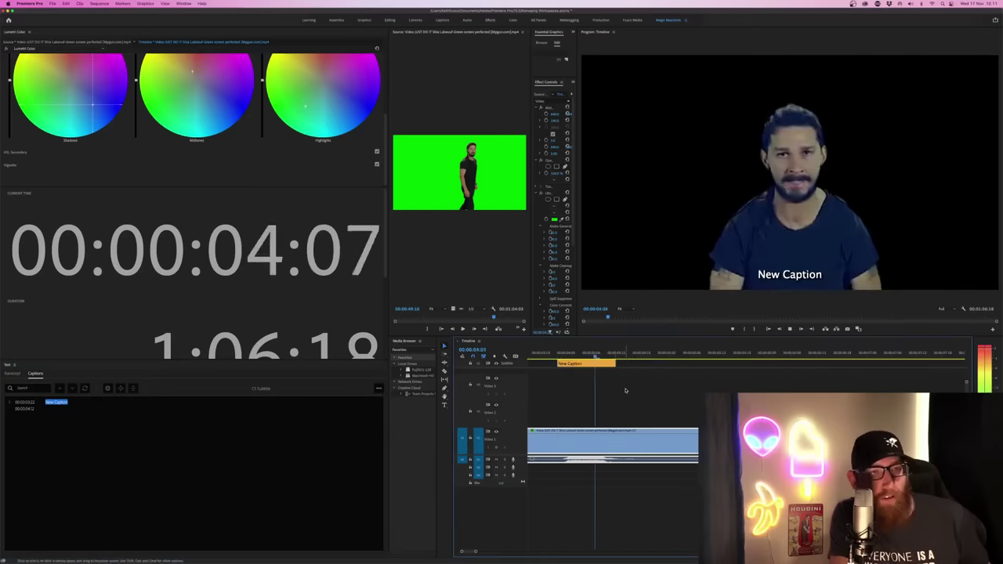
click(70, 403)
double_click(66, 402)
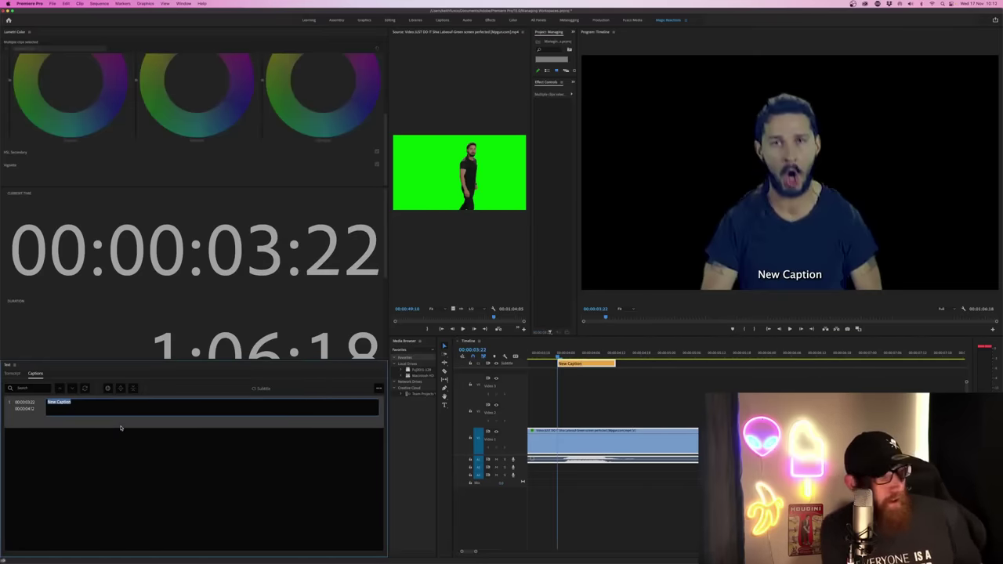
text(DO IT!!!)
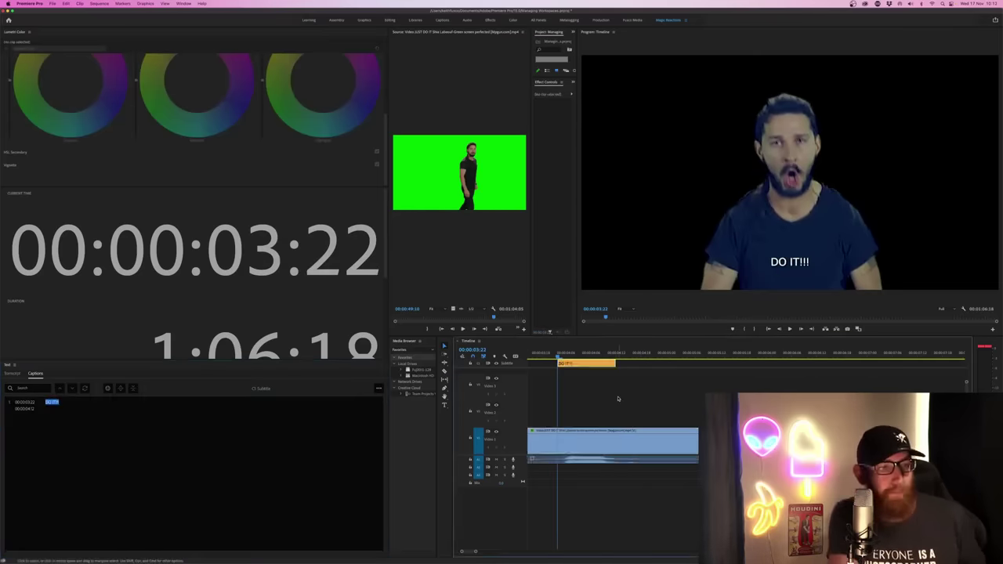
Step: Play the sequence from 00:00:03:02 to check the caption against the speech
key(backslash)
click(546, 355)
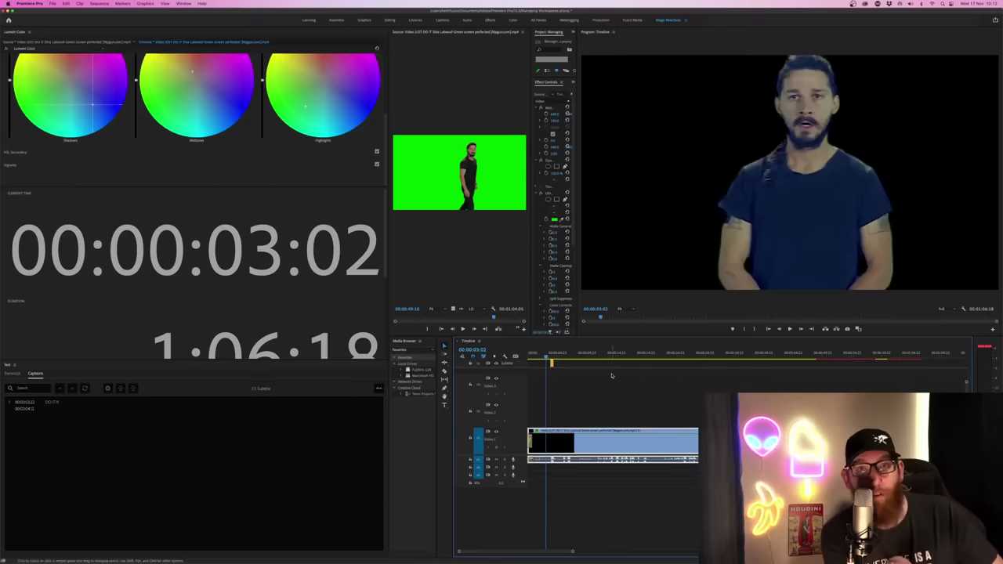
key(space)
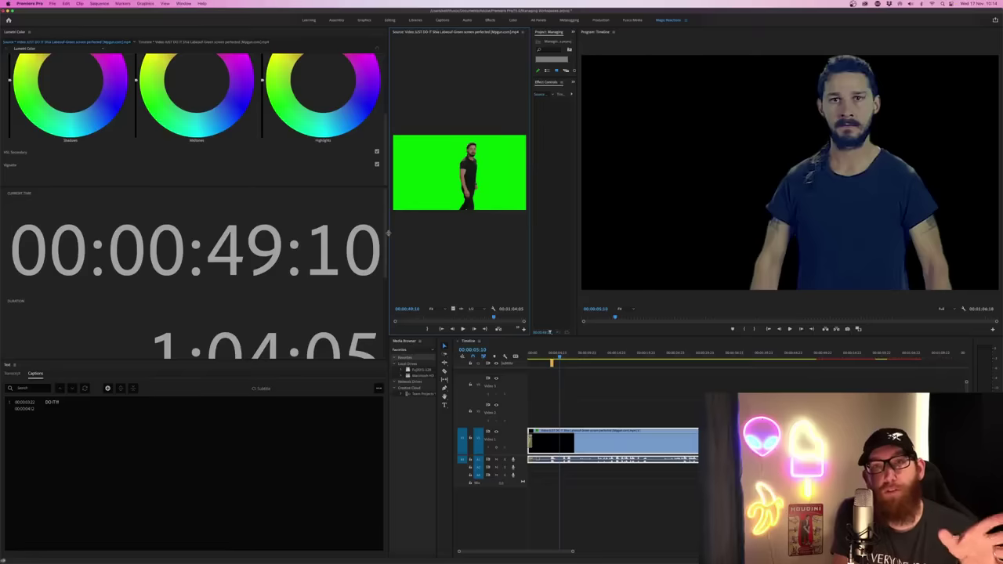
Step: Narrow the Lumetri Color and timecode column, then widen the Project and Effect Controls column between the Source and Program monitors
drag(387, 232, 172, 252)
drag(528, 202, 457, 206)
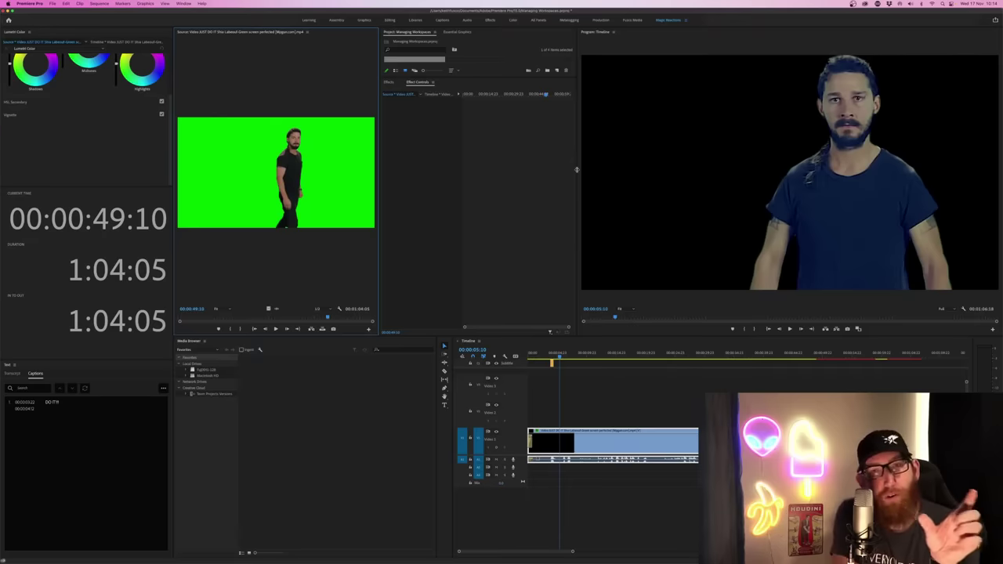
drag(576, 170, 614, 196)
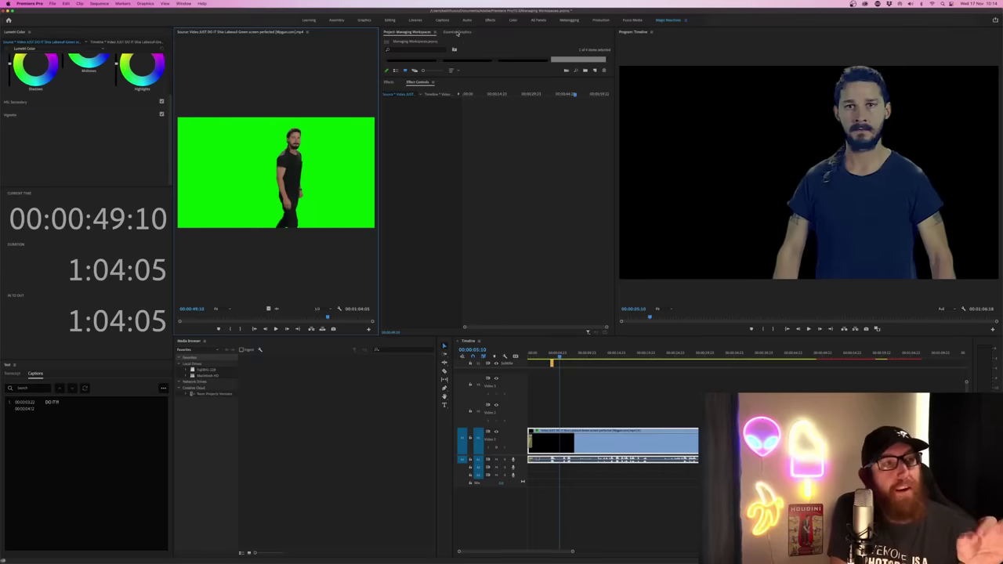
Step: Dock the Essential Graphics panel in the Program monitor's group, then return it to the Project panel's group
click(458, 32)
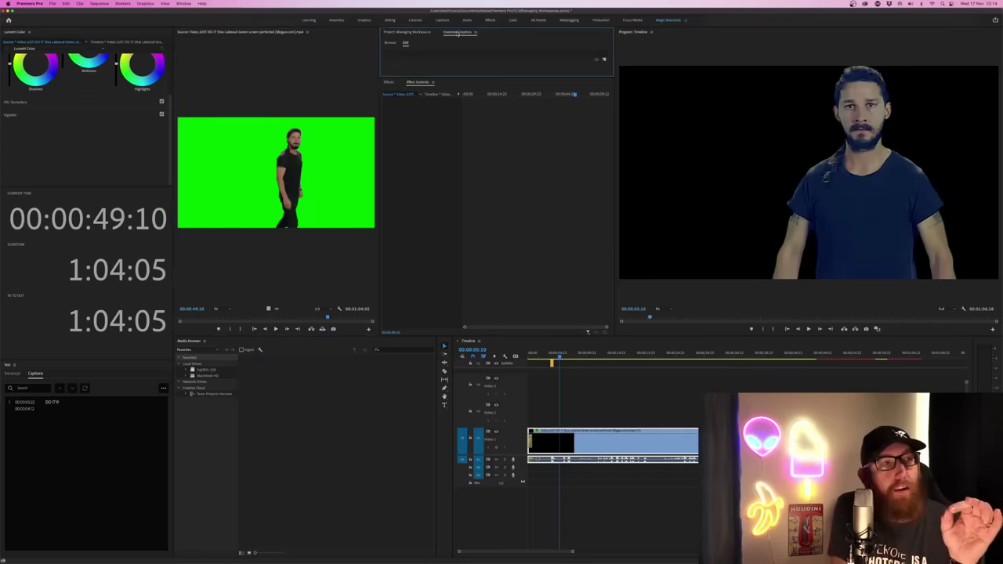
drag(458, 33, 695, 154)
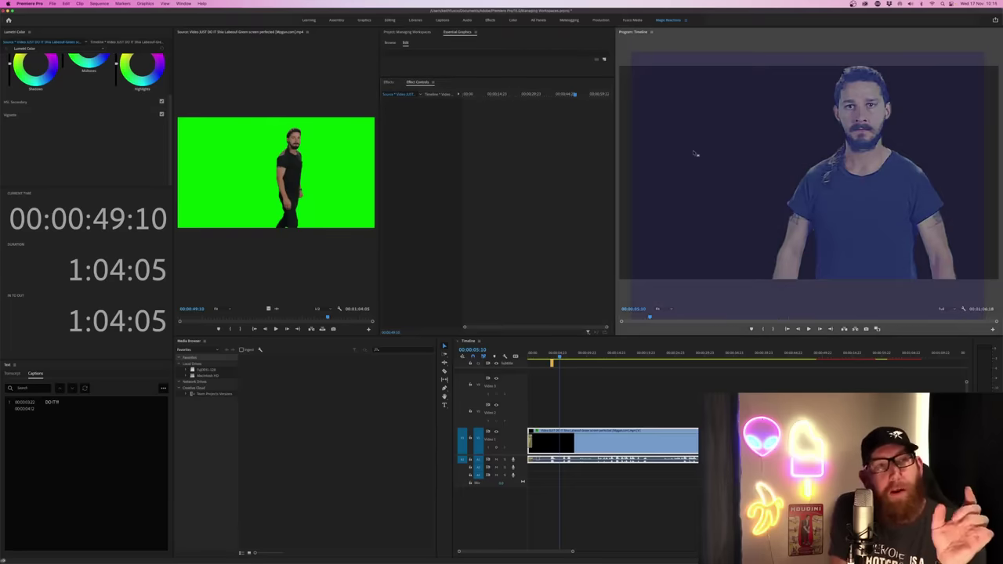
drag(695, 153, 670, 152)
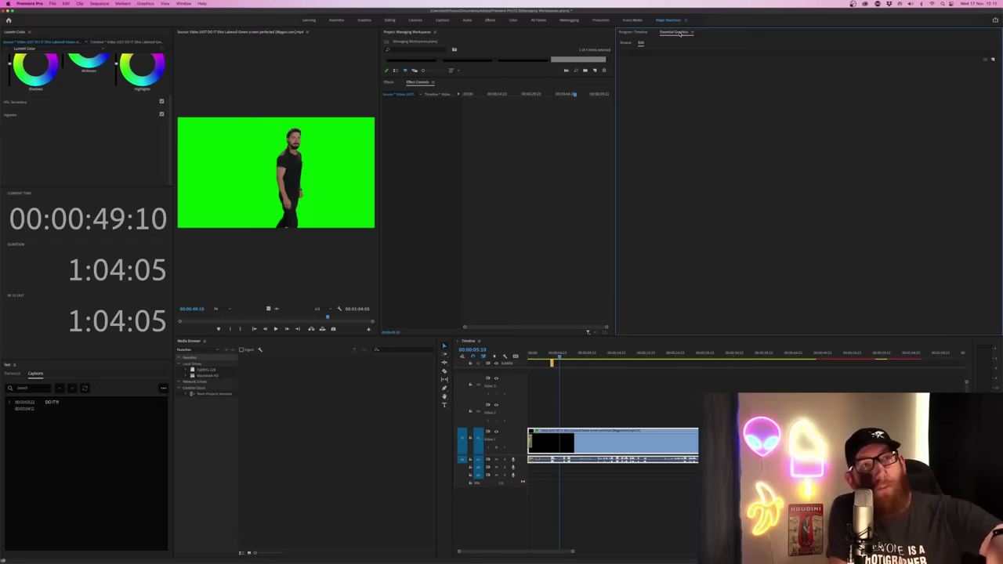
drag(680, 34, 478, 44)
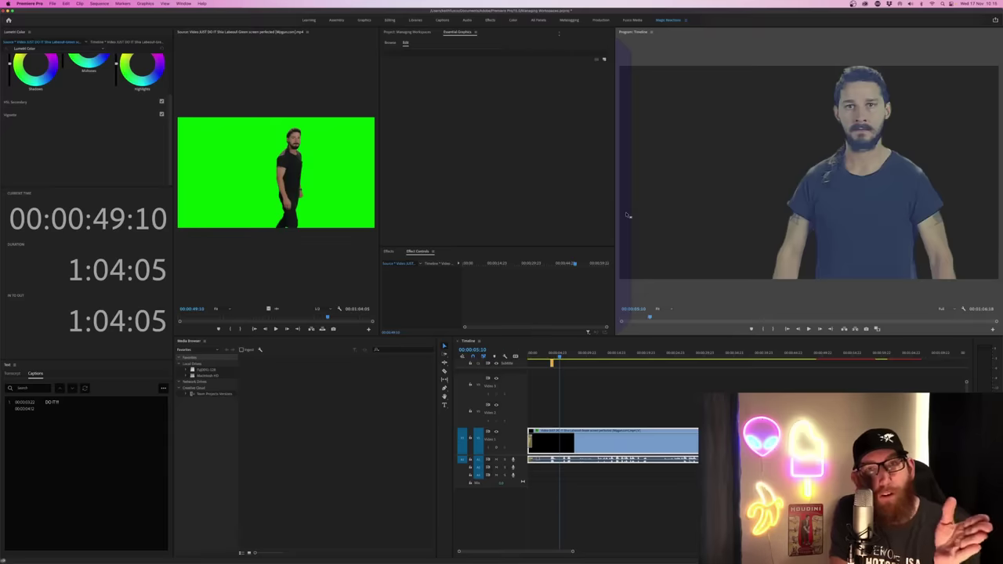
Step: Dock the Essential Graphics panel beside the Program monitor, then move it beneath that monitor and widen their shared column
drag(628, 214, 626, 214)
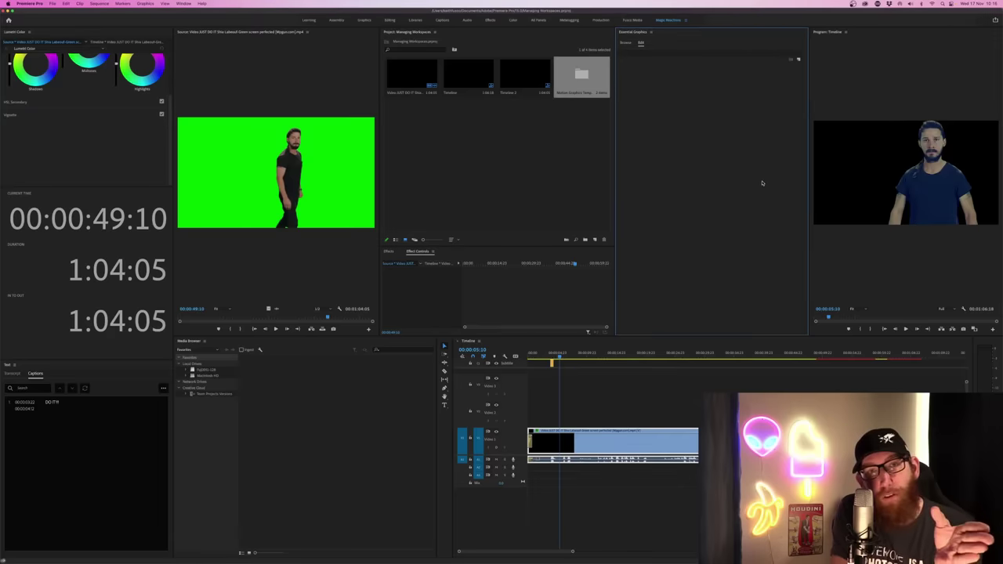
drag(635, 33, 857, 325)
drag(811, 229, 574, 241)
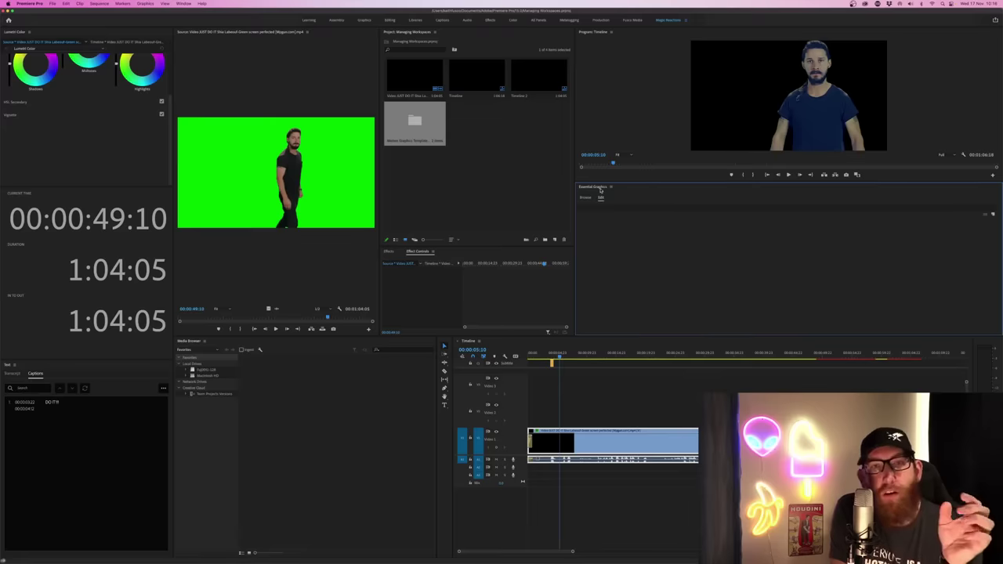
Step: Dock the Essential Graphics panel as a full-height column at the workspace's far right edge and narrow it to a slim strip
drag(601, 189, 848, 138)
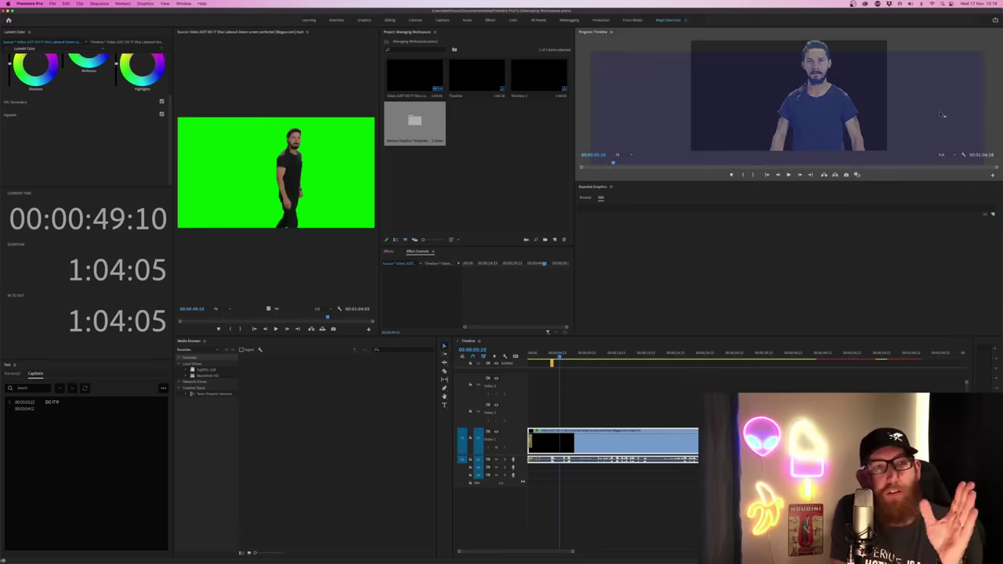
drag(943, 116, 993, 105)
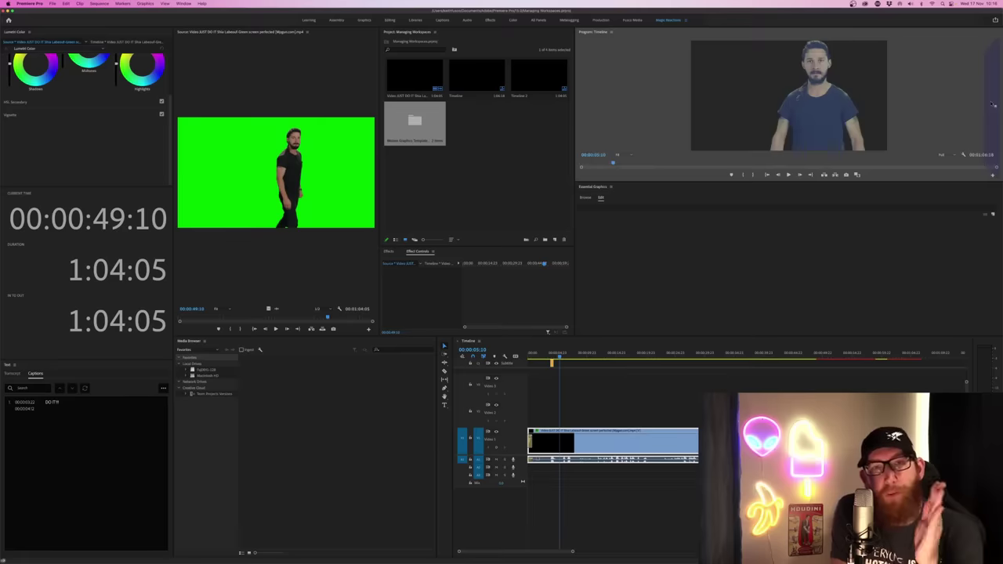
drag(992, 104, 999, 102)
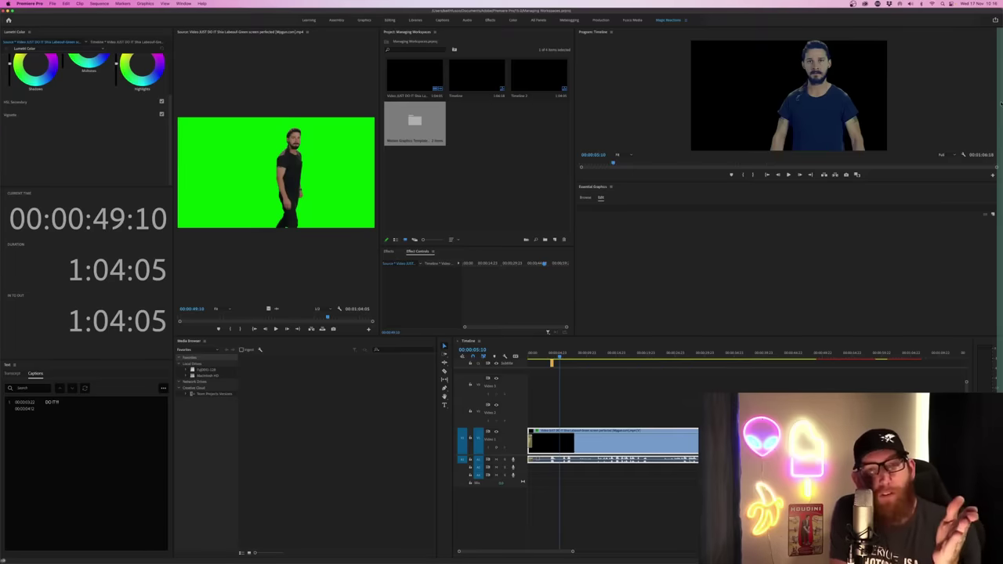
key(alt+shift+0)
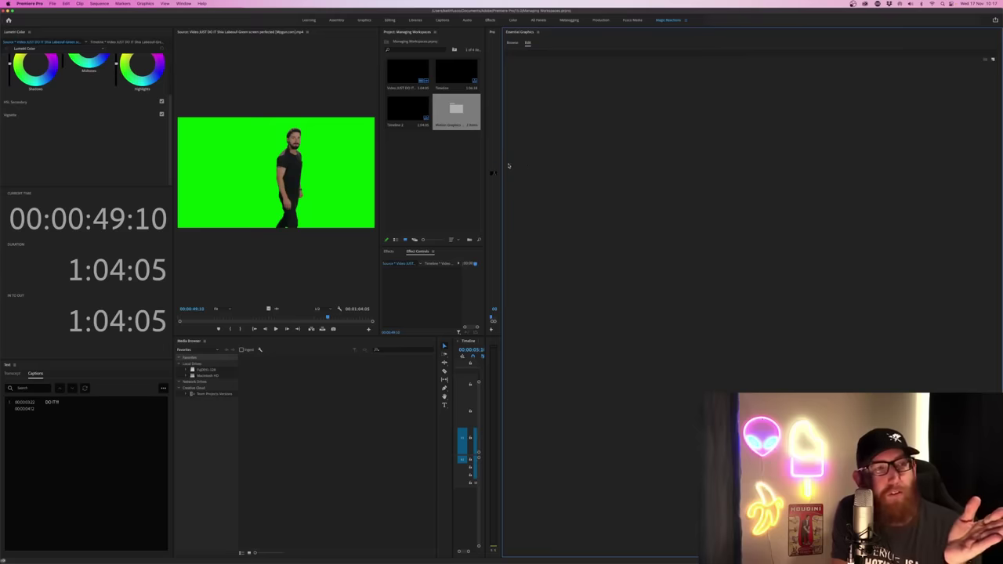
drag(502, 166, 876, 161)
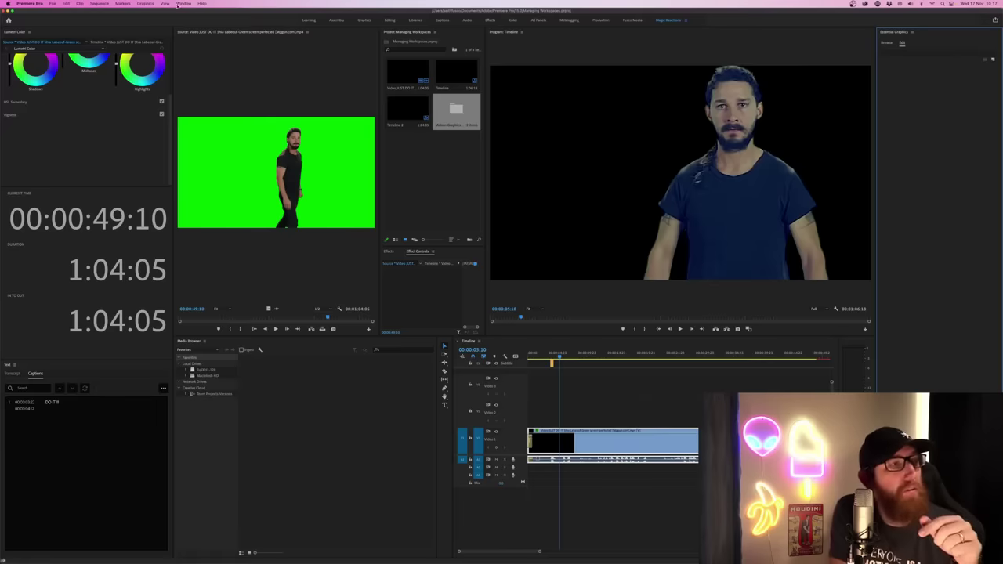
Step: Open the dialog for saving the current layout as a new workspace, then cancel it
click(179, 3)
mouse_move(187, 13)
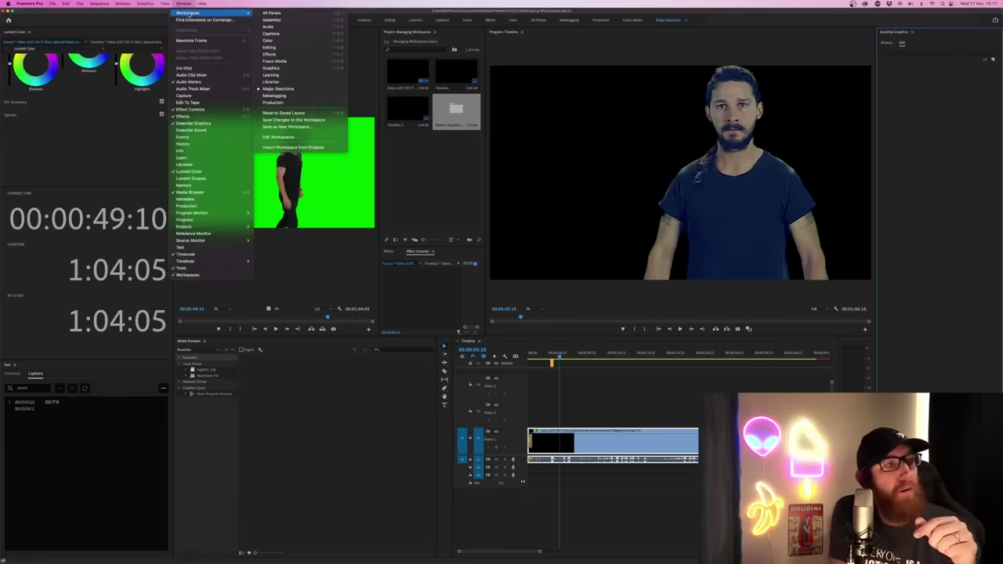
click(318, 127)
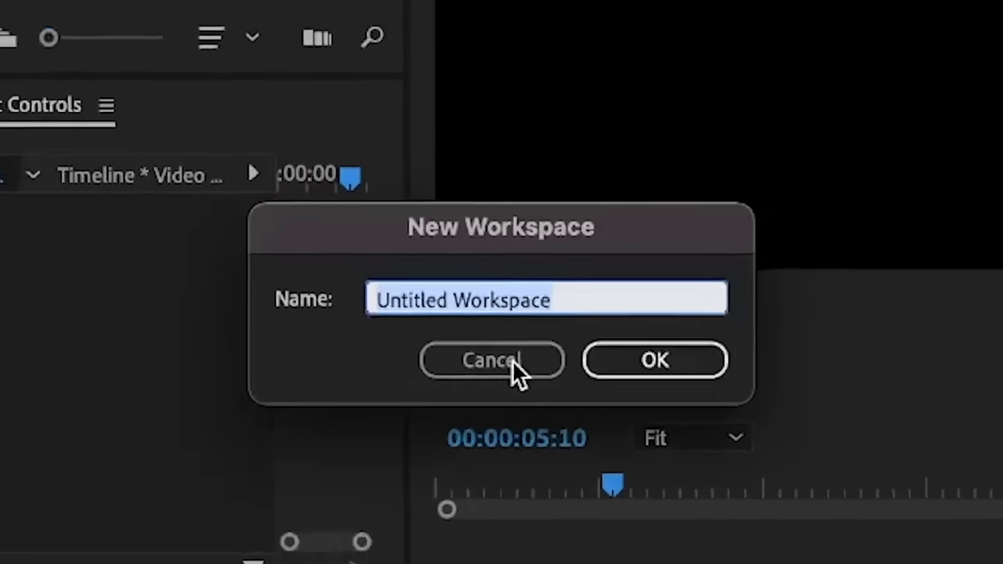
click(509, 361)
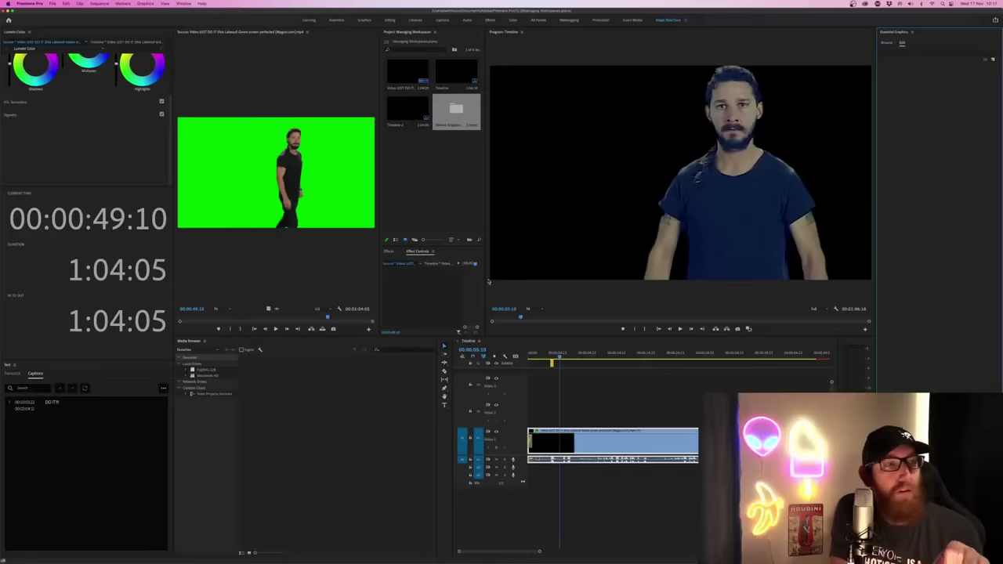
Step: Switch to the Fusco Media workspace to view its layout, then return to the Magic Reactions workspace
click(634, 22)
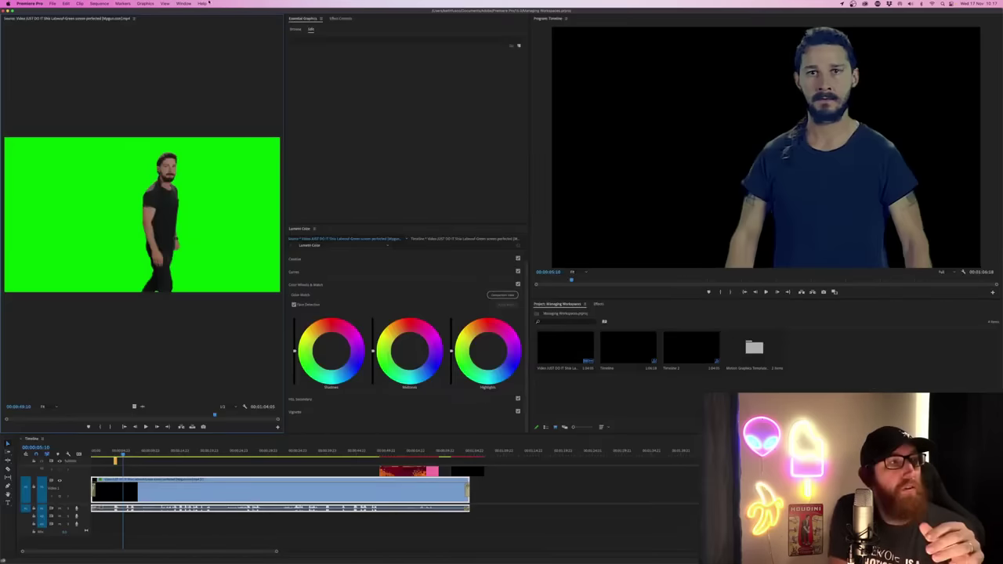
click(184, 3)
mouse_move(206, 13)
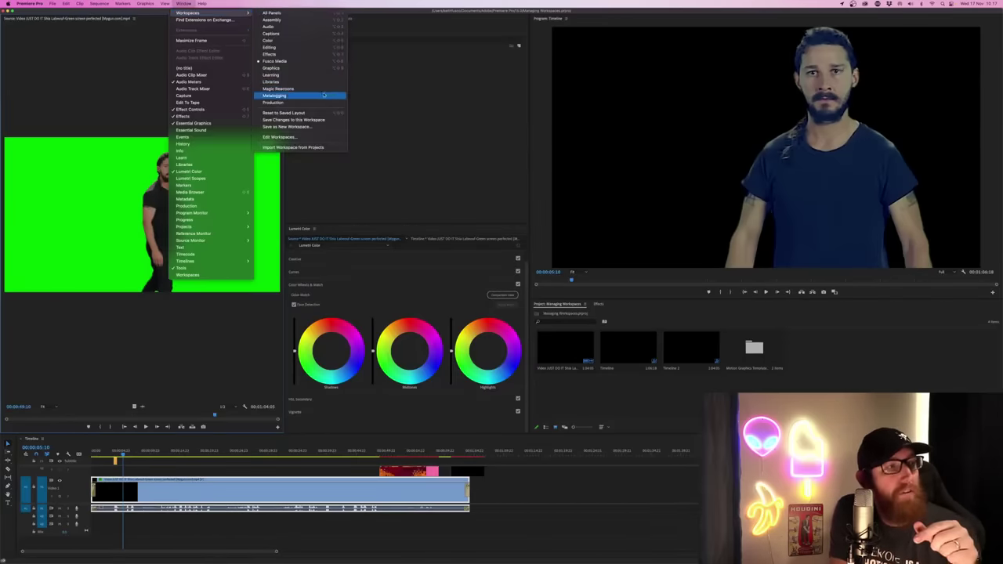
click(324, 95)
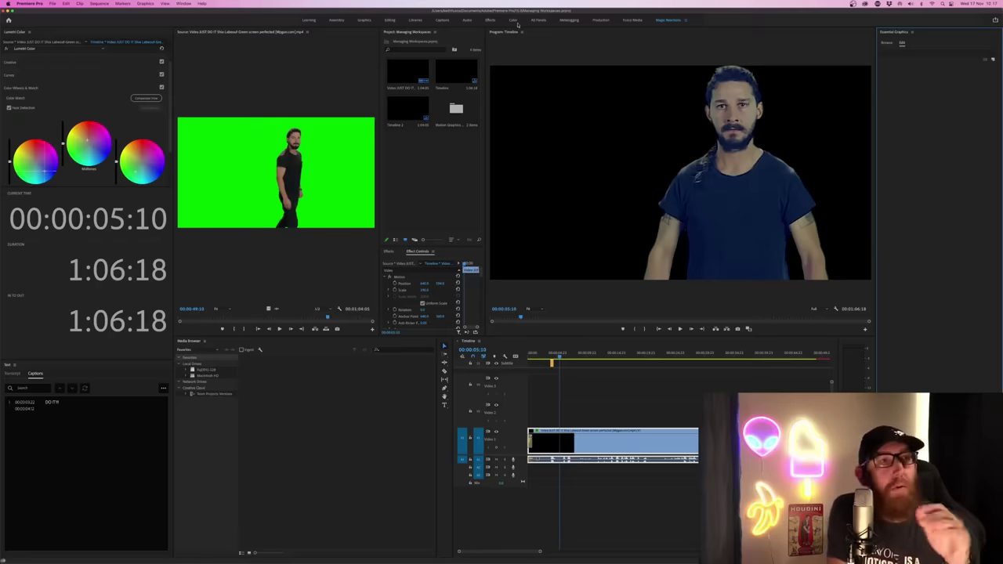
Step: View the Effects, Captions, Color and Graphics workspaces in turn to compare their panel layouts
click(493, 19)
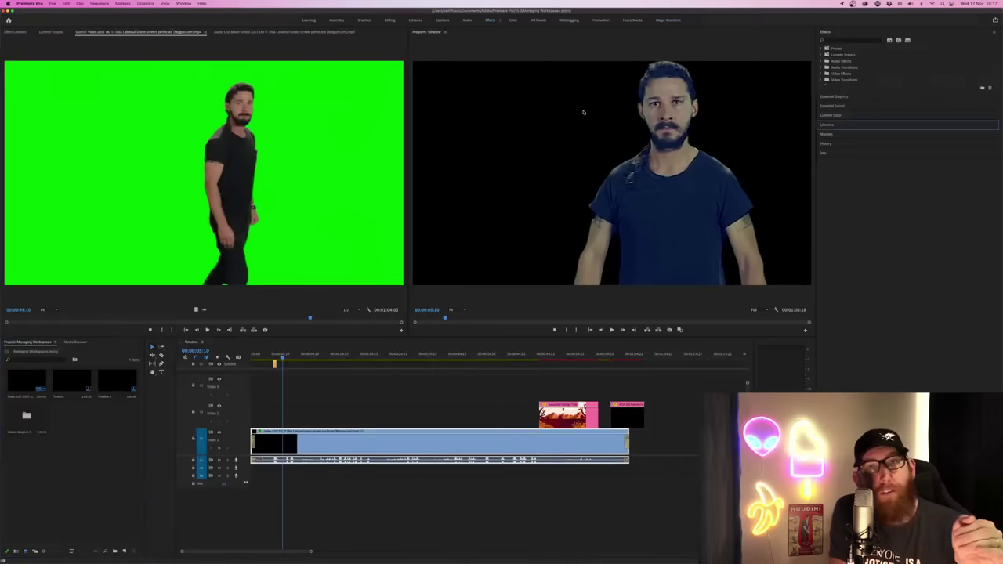
click(443, 20)
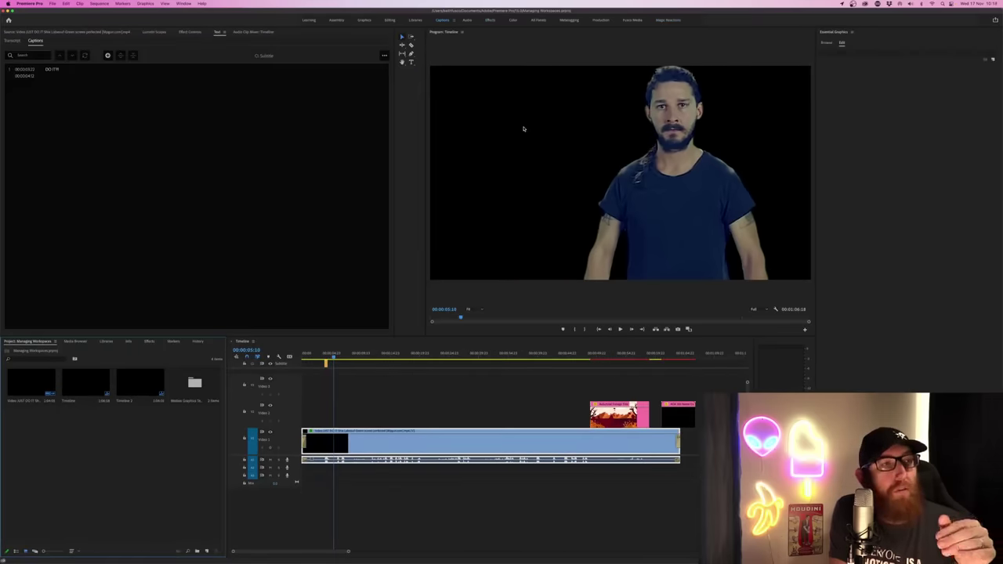
click(512, 20)
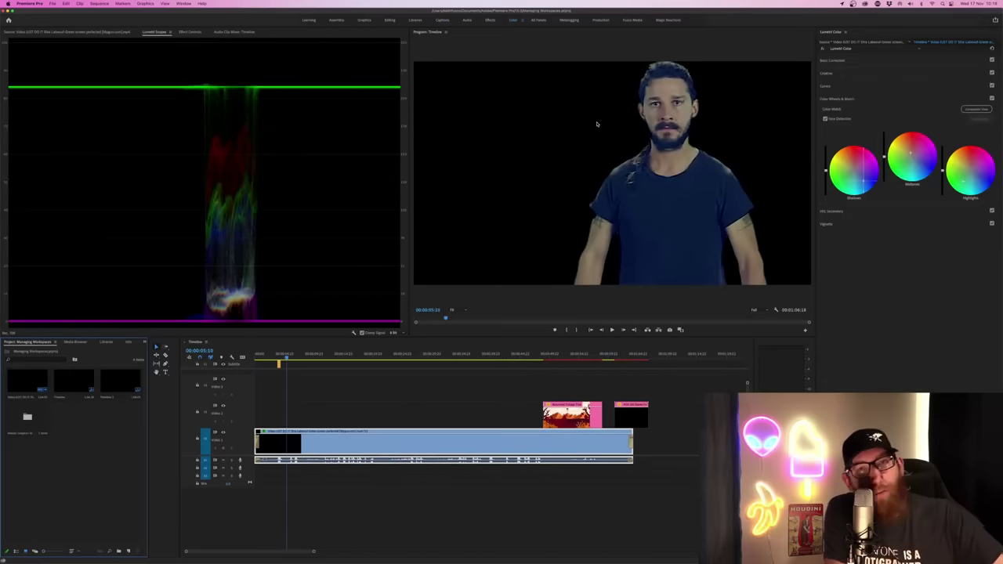
click(379, 21)
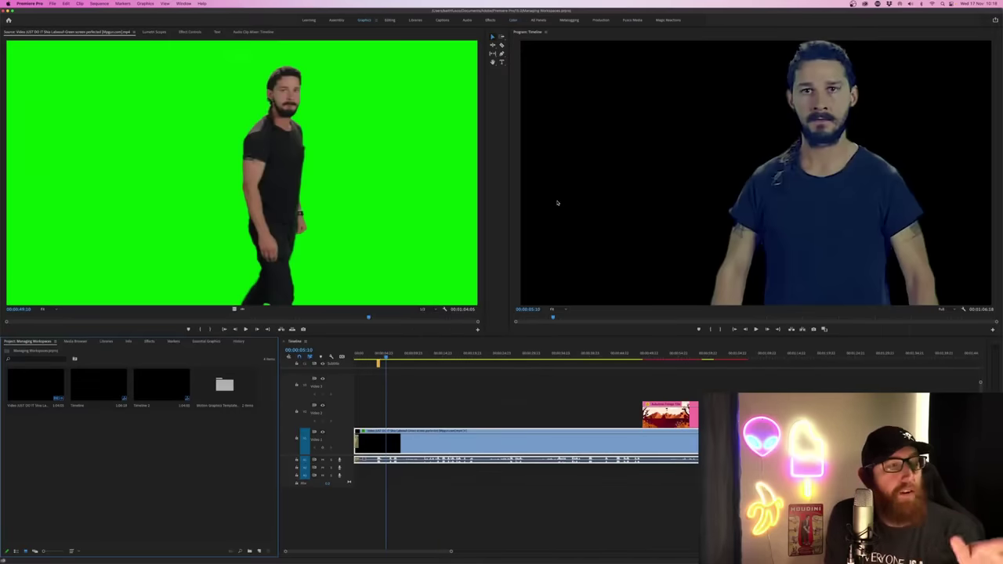